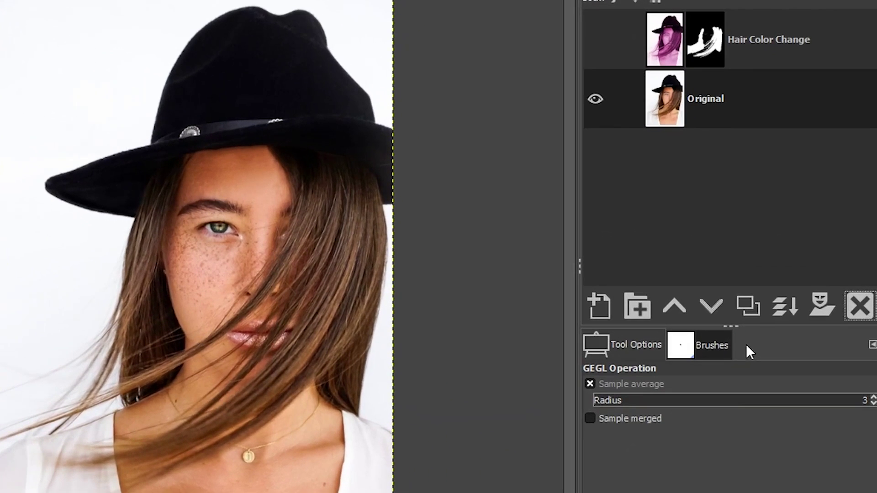
Duplicate the Original layer and desaturate the copy with Hue-Saturation at Saturation -100.
{"action": "left_click", "coordinate": [752, 307]}
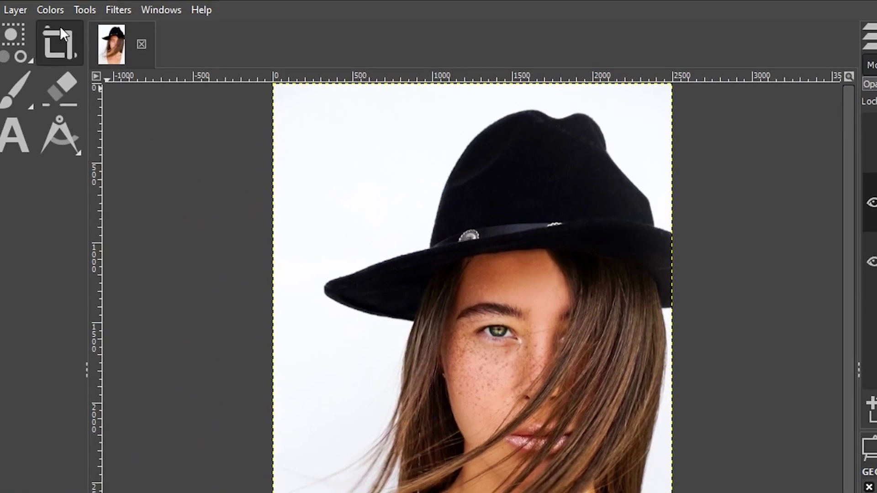
{"action": "left_click", "coordinate": [61, 9]}
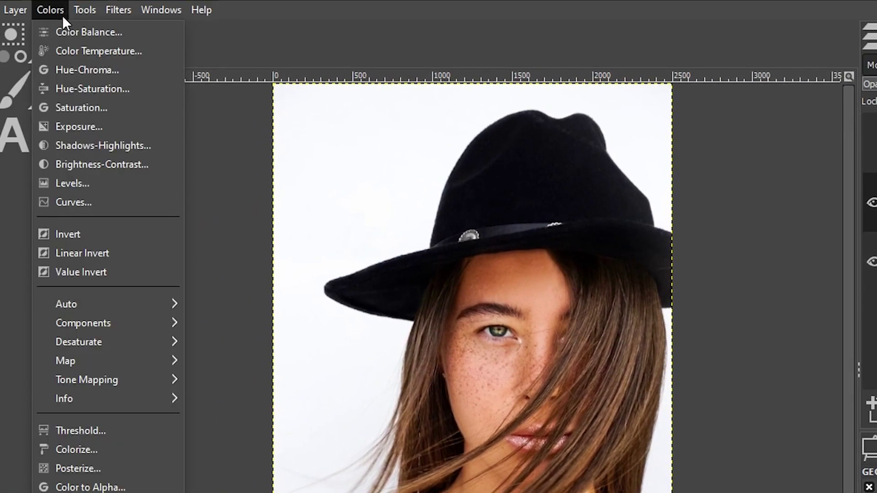
{"action": "left_click", "coordinate": [88, 93]}
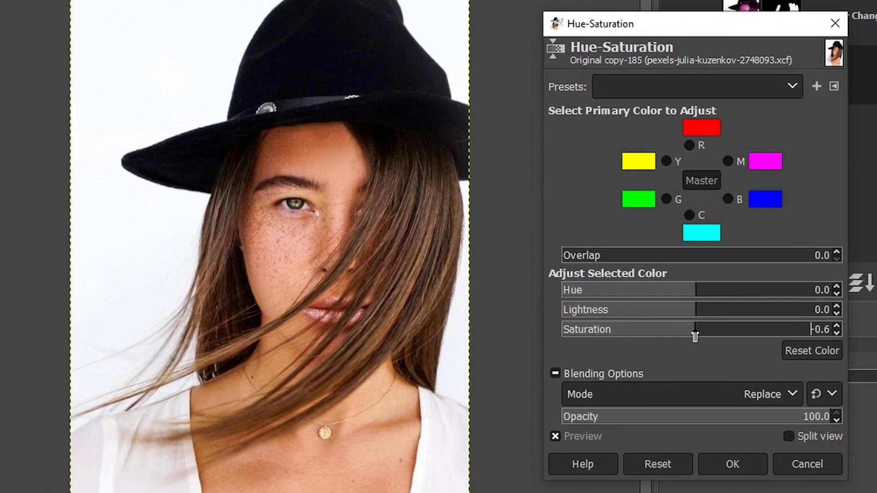
{"action": "left_click_drag", "start_coordinate": [693, 336], "coordinate": [546, 339]}
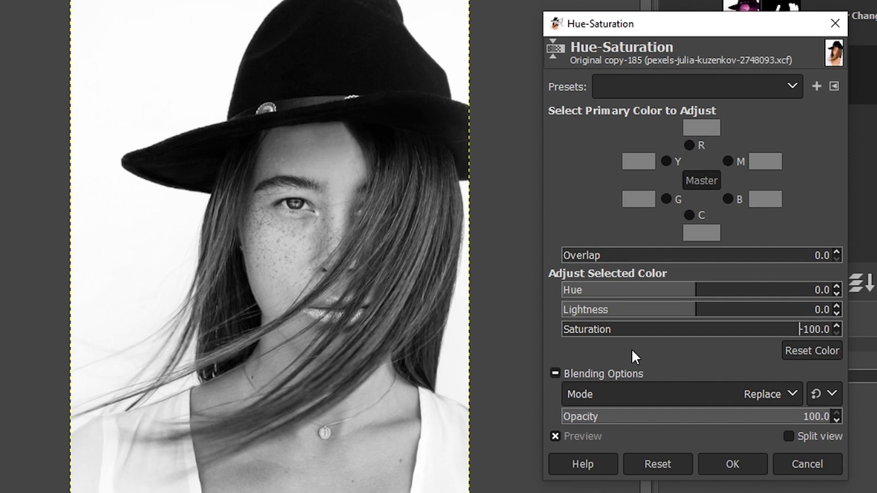
{"action": "left_click", "coordinate": [732, 464]}
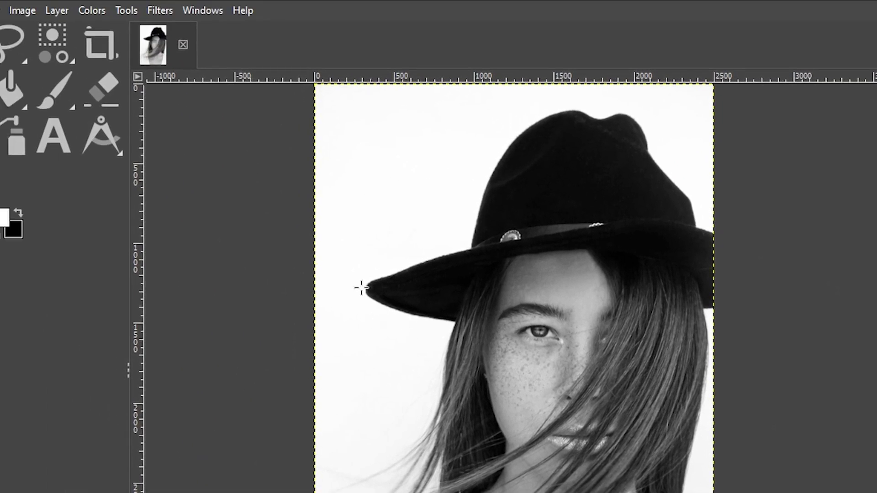
Colorize the copy layer with purple a840bf (Hue 0.8030, Saturation 0.5000).
{"action": "left_click", "coordinate": [101, 10]}
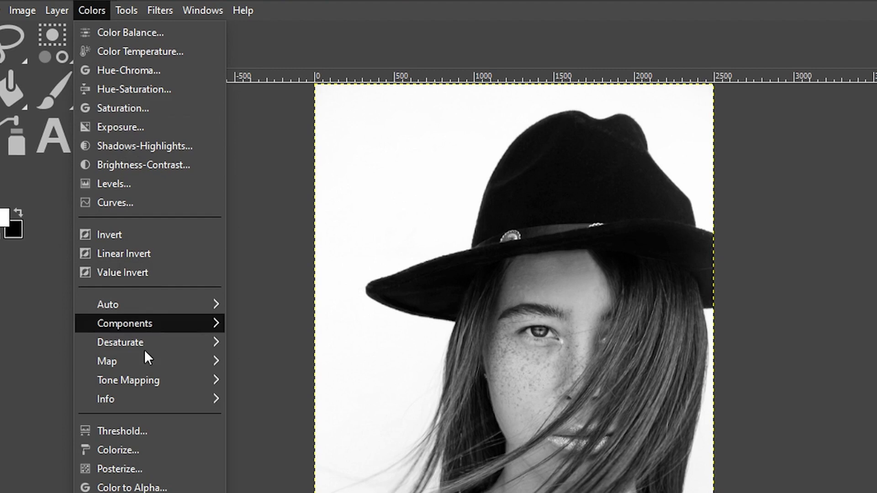
{"action": "left_click", "coordinate": [136, 450]}
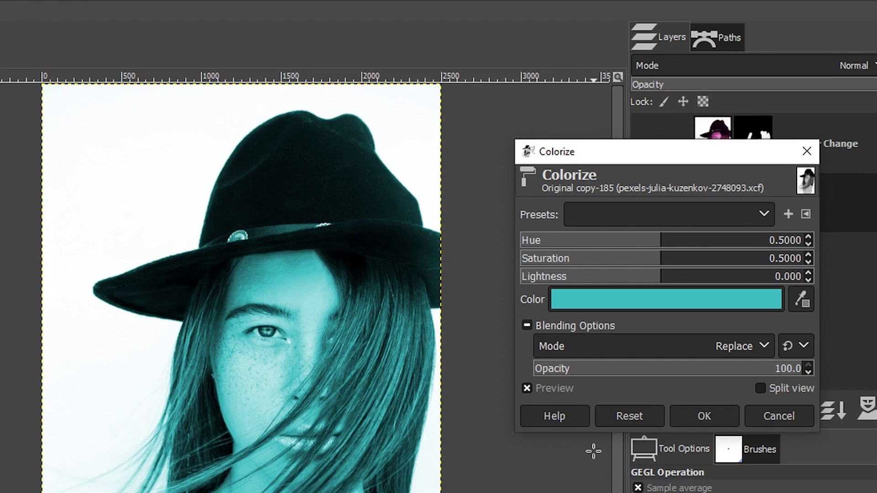
{"action": "left_click", "coordinate": [630, 302]}
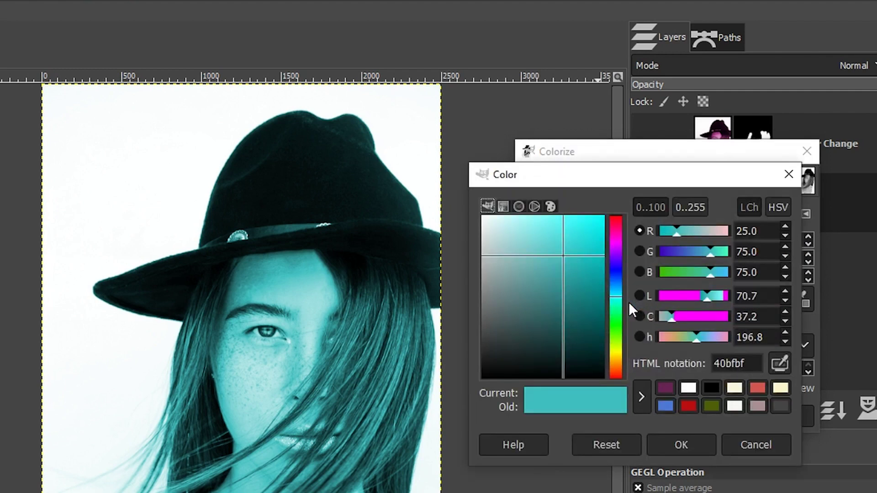
{"action": "left_click", "coordinate": [617, 248]}
{"action": "left_click_drag", "start_coordinate": [616, 247], "coordinate": [617, 248]}
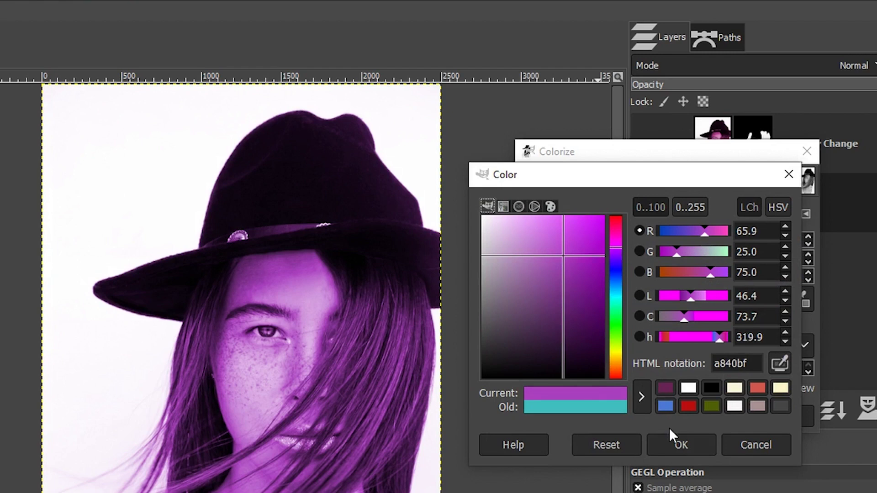
{"action": "left_click", "coordinate": [676, 438]}
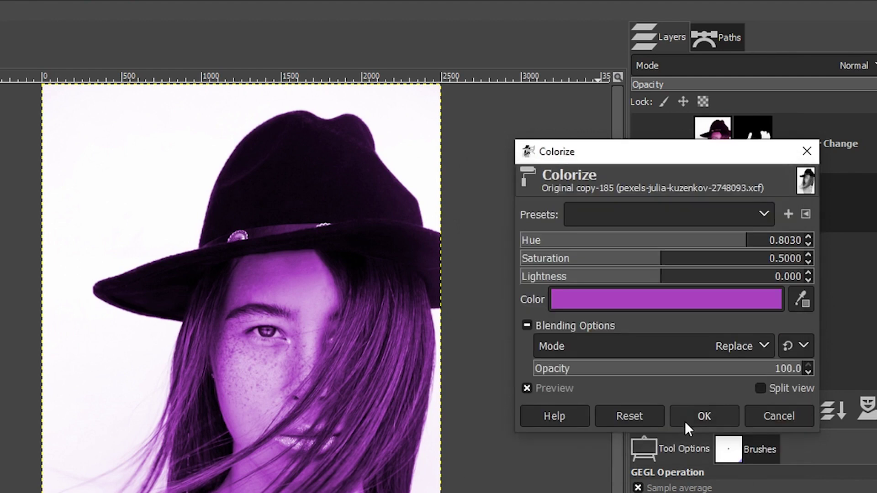
{"action": "left_click", "coordinate": [686, 419]}
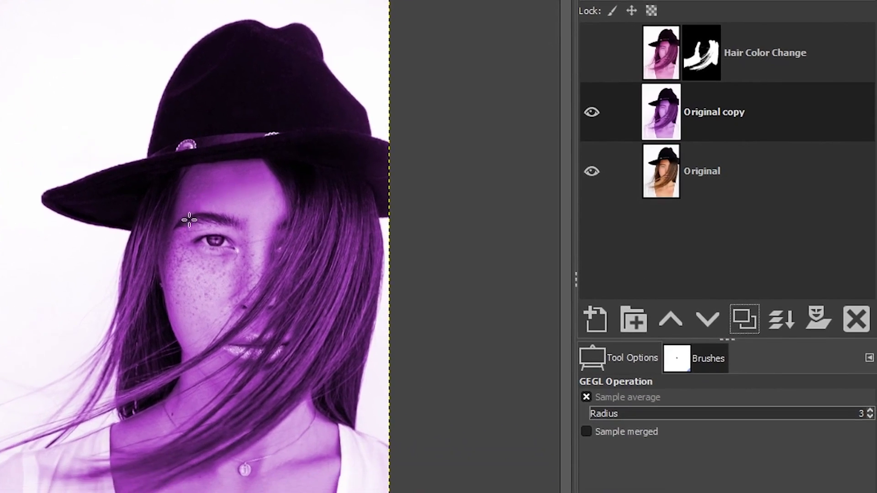
Add a Black (full transparency) layer mask to the Original copy layer.
{"action": "left_click", "coordinate": [821, 311]}
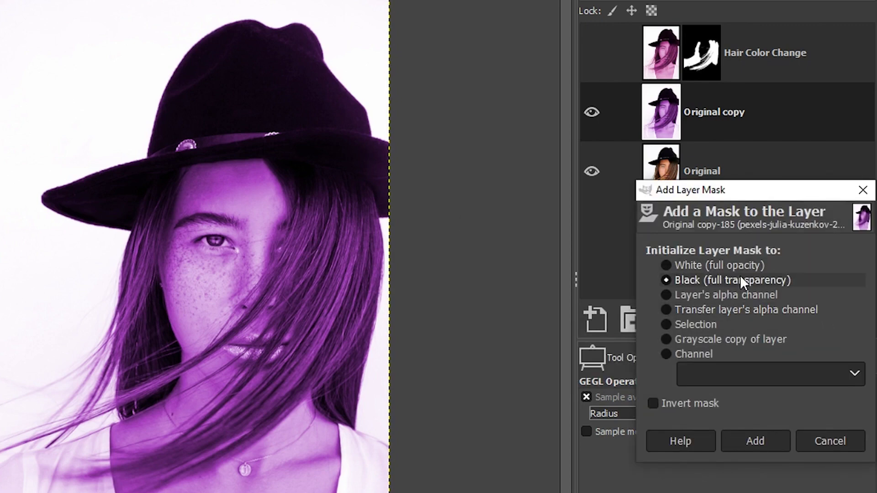
{"action": "left_click", "coordinate": [757, 439]}
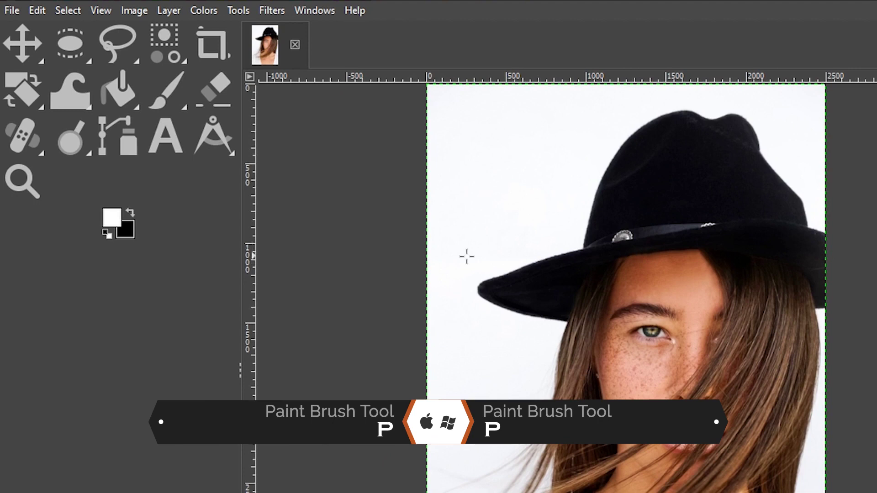
Select the Paintbrush tool and confirm the foreground colour is white.
{"action": "left_click", "coordinate": [181, 100]}
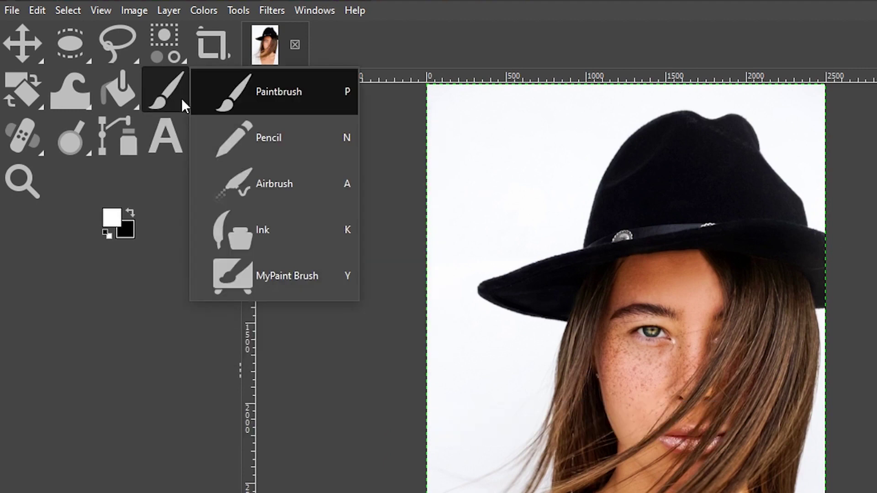
{"action": "left_click", "coordinate": [346, 95]}
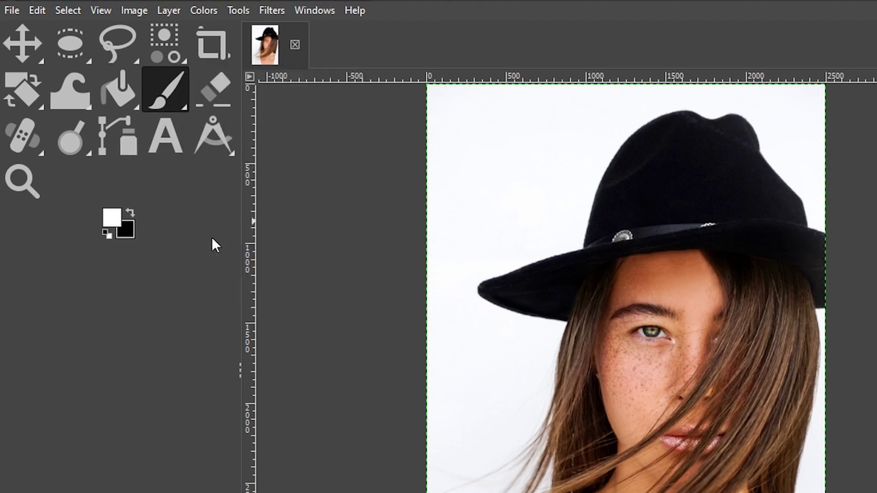
{"action": "left_click", "coordinate": [114, 224]}
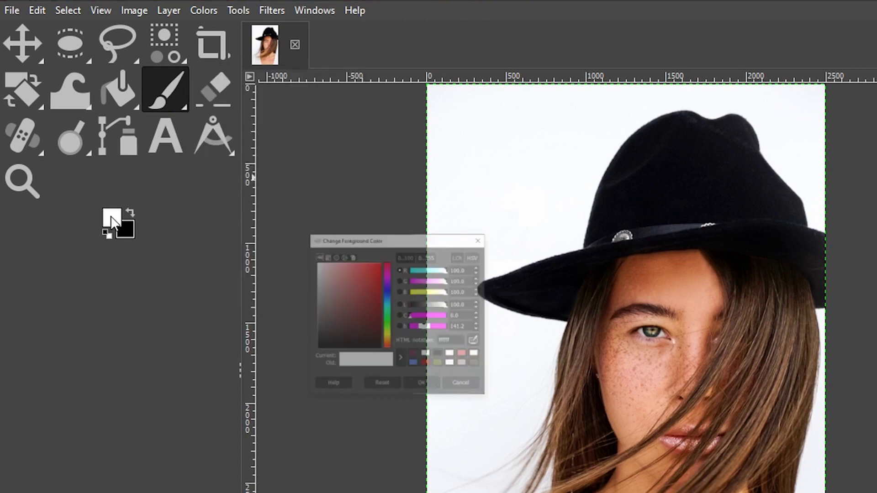
{"action": "left_click", "coordinate": [549, 175]}
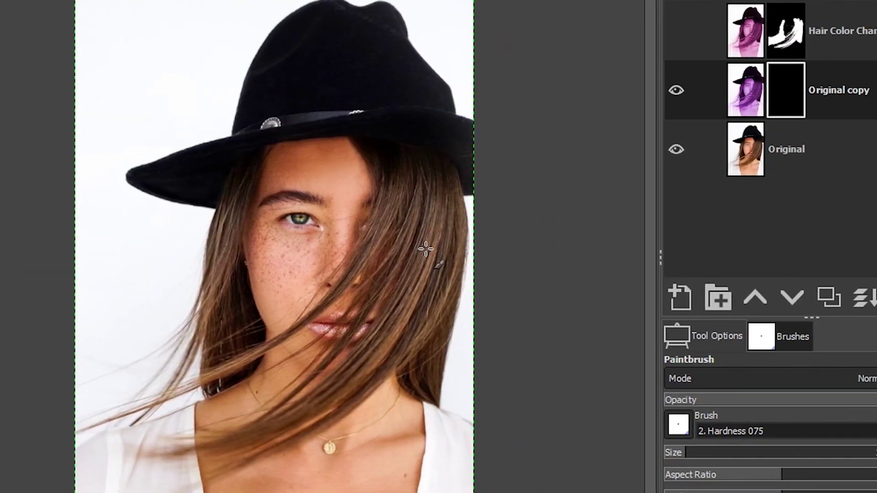
Set the brush to about size 20 and reveal purple on the hair strand under the hat.
{"action": "key", "text": "bracketright"}
{"action": "key", "text": "bracketright"}
{"action": "key", "text": "bracketright"}
{"action": "key", "text": "bracketright"}
{"action": "key", "text": "bracketright"}
{"action": "key", "text": "bracketright"}
{"action": "key", "text": "bracketright"}
{"action": "key", "text": "bracketright"}
{"action": "key", "text": "bracketright"}
{"action": "key", "text": "bracketright"}
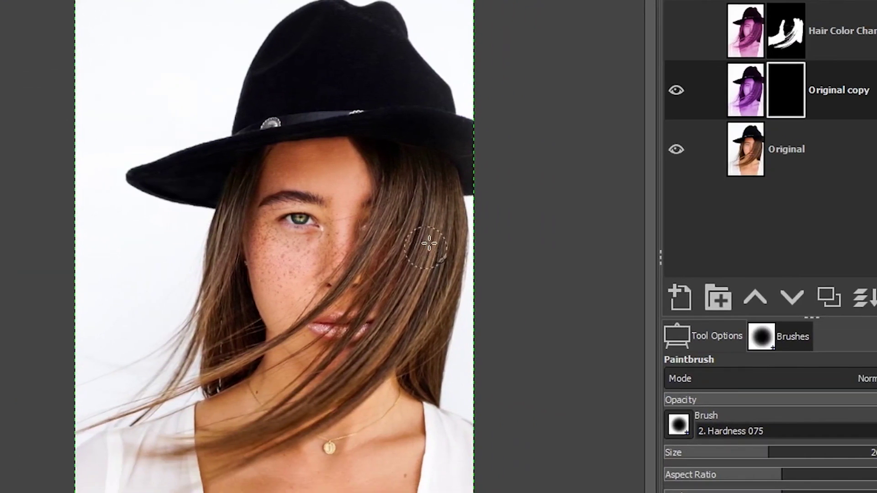
{"action": "key", "text": "bracketright"}
{"action": "key", "text": "bracketright"}
{"action": "key", "text": "bracketright"}
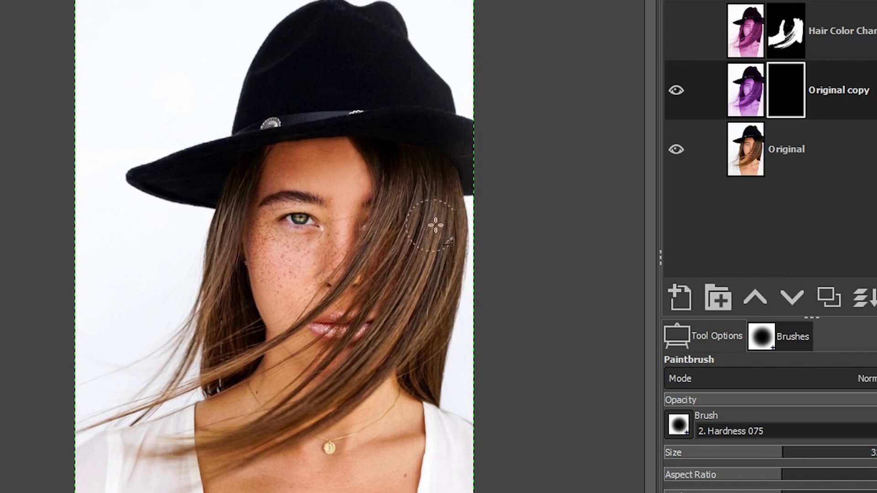
{"action": "key", "text": "bracketright"}
{"action": "key", "text": "bracketright"}
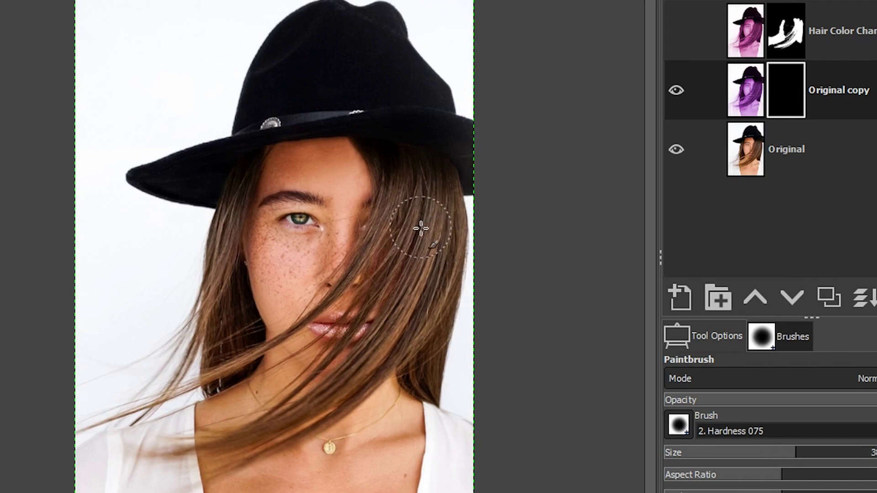
{"action": "key", "text": "bracketleft"}
{"action": "key", "text": "bracketleft"}
{"action": "key", "text": "bracketleft"}
{"action": "key", "text": "bracketleft"}
{"action": "key", "text": "bracketleft"}
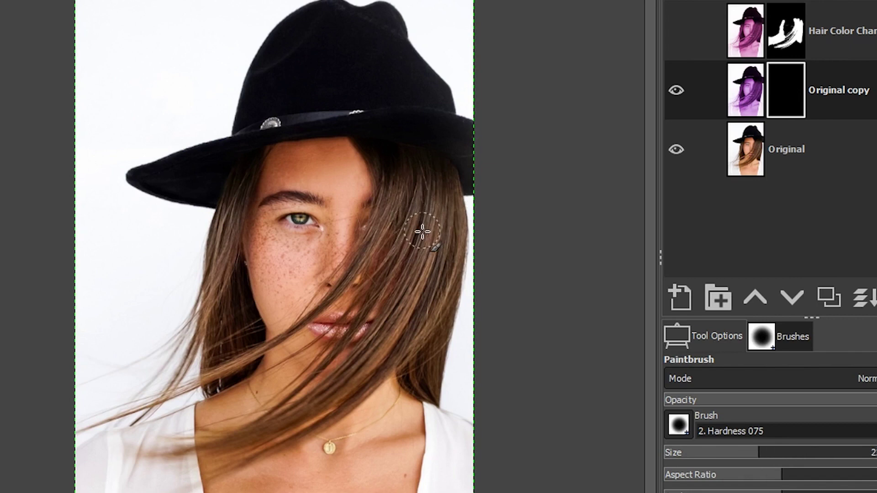
{"action": "key", "text": "bracketright"}
{"action": "key", "text": "bracketright"}
{"action": "key", "text": "bracketright"}
{"action": "key", "text": "bracketright"}
{"action": "key", "text": "bracketleft"}
{"action": "key", "text": "bracketleft"}
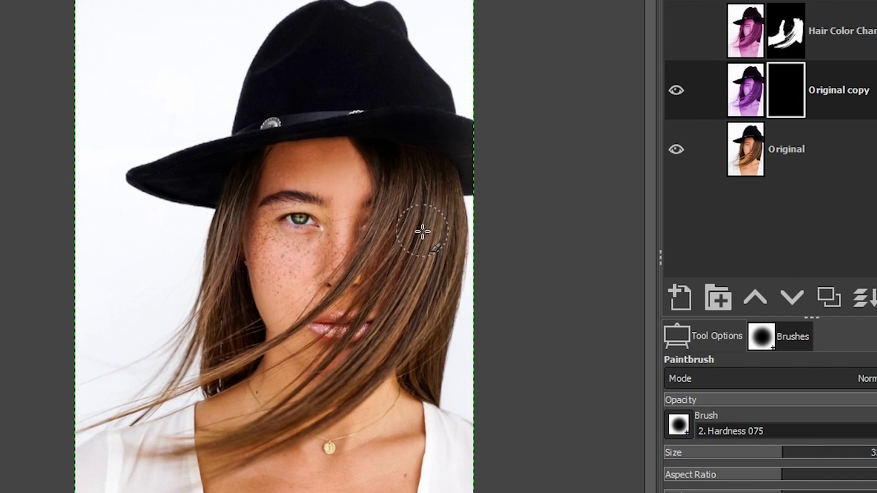
{"action": "key", "text": "bracketright"}
{"action": "key", "text": "bracketright"}
{"action": "key", "text": "bracketleft"}
{"action": "key", "text": "bracketleft"}
{"action": "key", "text": "bracketleft"}
{"action": "key", "text": "bracketleft"}
{"action": "key", "text": "bracketleft"}
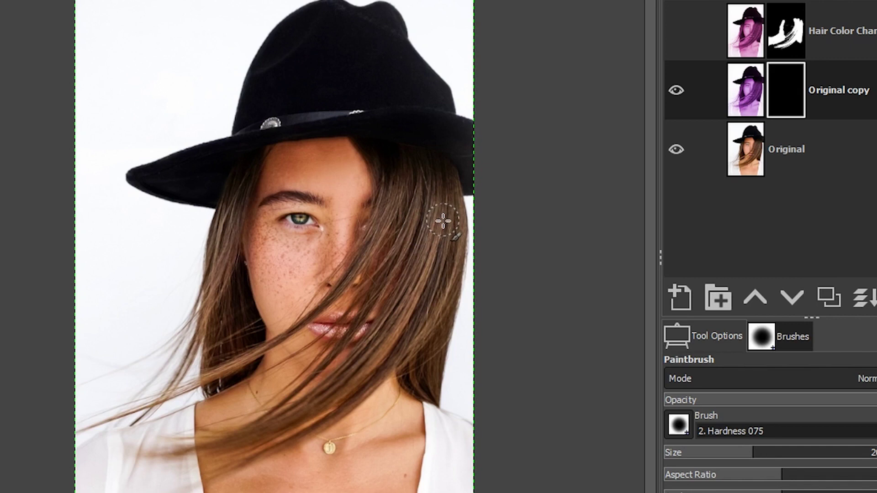
{"action": "mouse_move", "coordinate": [442, 230]}
{"action": "left_mouse_down"}
{"action": "mouse_move", "coordinate": [435, 188]}
{"action": "mouse_move", "coordinate": [397, 178]}
{"action": "mouse_move", "coordinate": [391, 166]}
{"action": "mouse_move", "coordinate": [397, 182]}
{"action": "mouse_move", "coordinate": [438, 175]}
{"action": "mouse_move", "coordinate": [452, 234]}
{"action": "mouse_move", "coordinate": [446, 259]}
{"action": "mouse_move", "coordinate": [452, 227]}
{"action": "mouse_move", "coordinate": [448, 212]}
{"action": "mouse_move", "coordinate": [446, 274]}
{"action": "mouse_move", "coordinate": [448, 256]}
{"action": "left_mouse_up"}
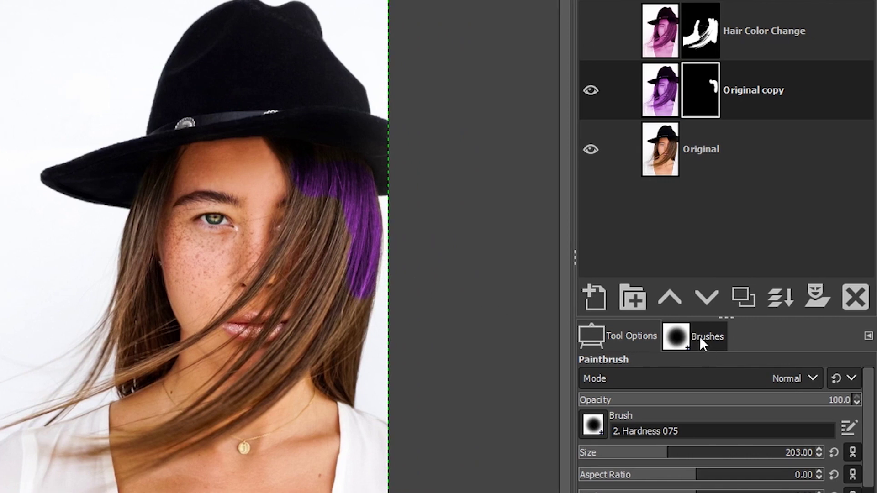
Choose the 2. Hardness 075 brush for the Paintbrush.
{"action": "left_click", "coordinate": [700, 338]}
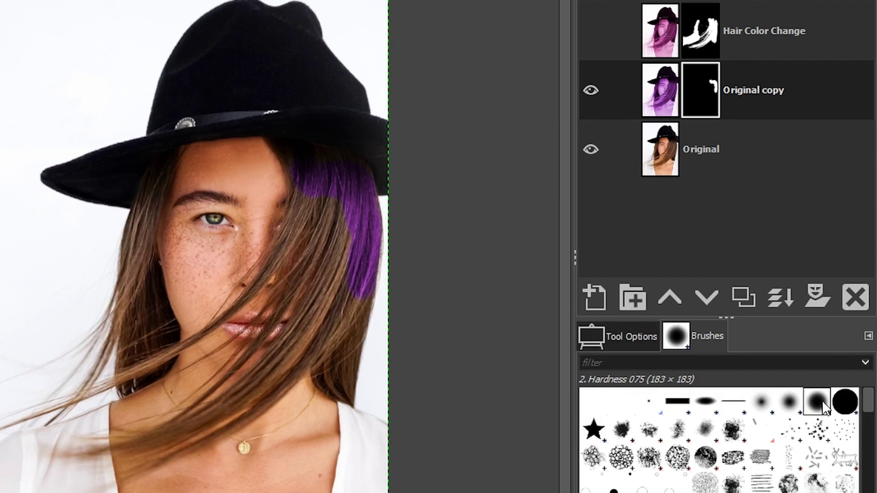
{"action": "left_click", "coordinate": [781, 402]}
{"action": "left_click", "coordinate": [764, 404]}
{"action": "left_click", "coordinate": [789, 404]}
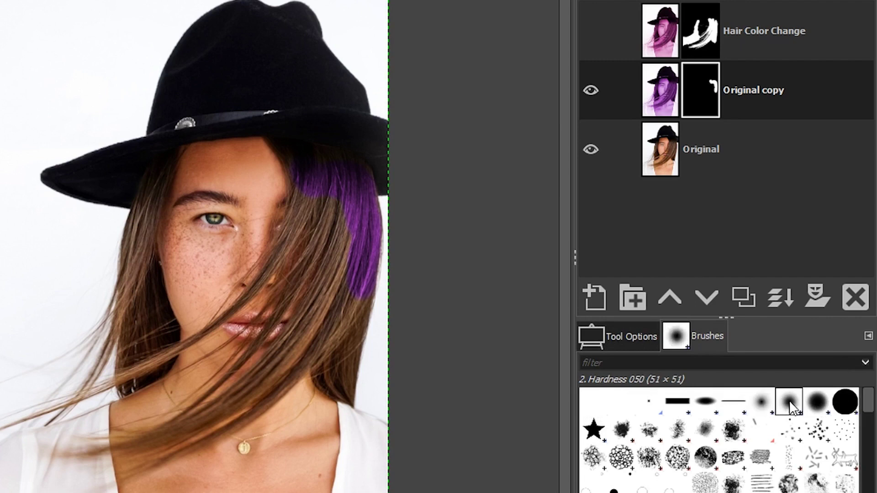
{"action": "left_click", "coordinate": [814, 402]}
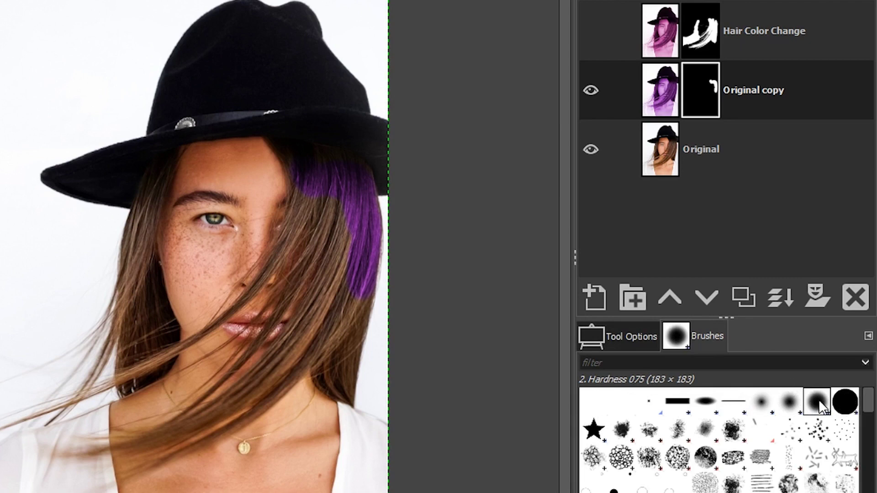
{"action": "left_click", "coordinate": [632, 341]}
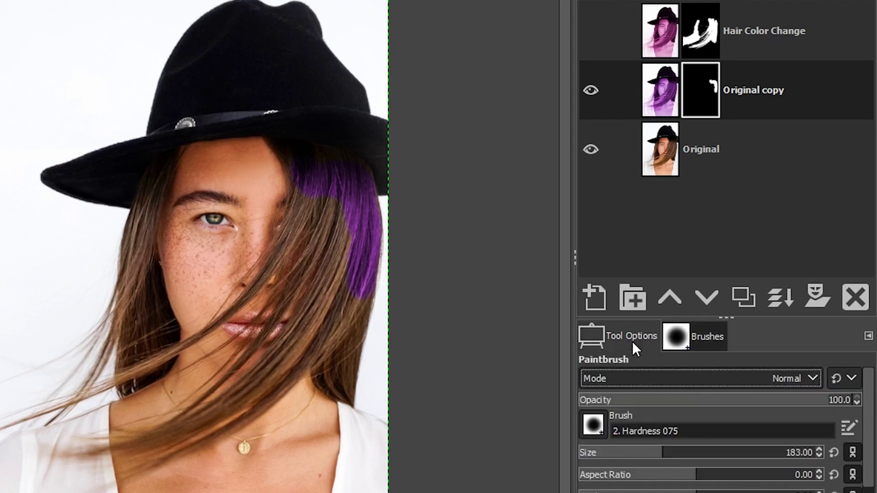
Paint purple over the hair beside the patch, near the lips, and left of the face.
{"action": "mouse_move", "coordinate": [323, 204]}
{"action": "left_mouse_down"}
{"action": "mouse_move", "coordinate": [314, 224]}
{"action": "mouse_move", "coordinate": [311, 194]}
{"action": "mouse_move", "coordinate": [296, 227]}
{"action": "mouse_move", "coordinate": [296, 166]}
{"action": "mouse_move", "coordinate": [320, 203]}
{"action": "mouse_move", "coordinate": [324, 255]}
{"action": "mouse_move", "coordinate": [343, 207]}
{"action": "mouse_move", "coordinate": [311, 303]}
{"action": "mouse_move", "coordinate": [334, 273]}
{"action": "mouse_move", "coordinate": [298, 347]}
{"action": "left_mouse_up"}
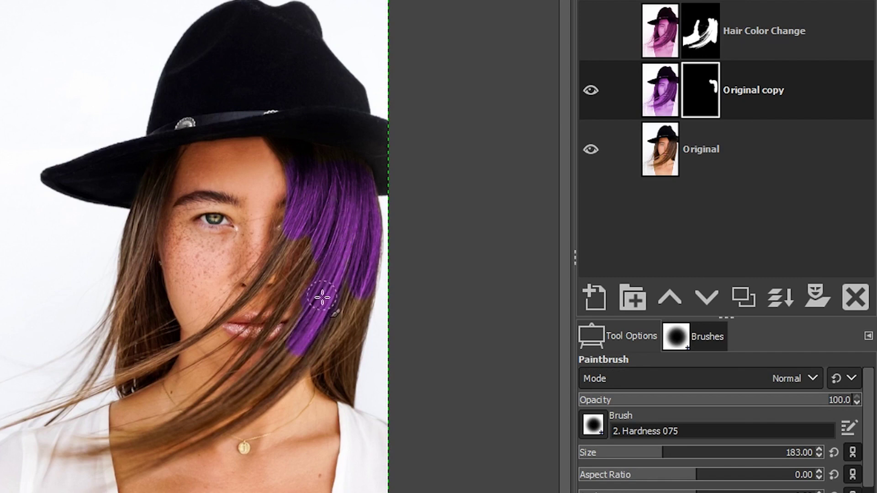
{"action": "mouse_move", "coordinate": [322, 298]}
{"action": "left_mouse_down"}
{"action": "mouse_move", "coordinate": [288, 344]}
{"action": "mouse_move", "coordinate": [337, 286]}
{"action": "mouse_move", "coordinate": [318, 350]}
{"action": "mouse_move", "coordinate": [323, 363]}
{"action": "mouse_move", "coordinate": [330, 348]}
{"action": "mouse_move", "coordinate": [349, 384]}
{"action": "mouse_move", "coordinate": [353, 307]}
{"action": "left_mouse_up"}
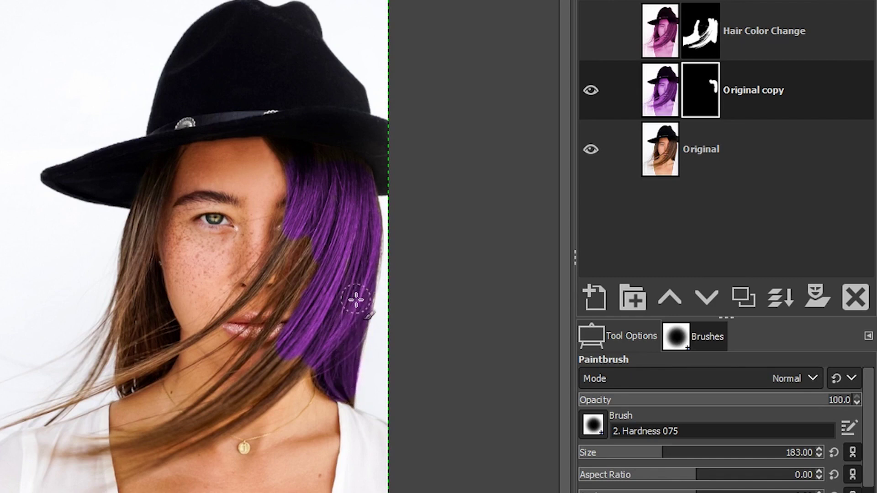
{"action": "mouse_move", "coordinate": [157, 180]}
{"action": "left_mouse_down"}
{"action": "mouse_move", "coordinate": [133, 251]}
{"action": "mouse_move", "coordinate": [144, 216]}
{"action": "mouse_move", "coordinate": [125, 383]}
{"action": "mouse_move", "coordinate": [162, 358]}
{"action": "mouse_move", "coordinate": [169, 334]}
{"action": "mouse_move", "coordinate": [147, 252]}
{"action": "mouse_move", "coordinate": [134, 328]}
{"action": "mouse_move", "coordinate": [138, 352]}
{"action": "mouse_move", "coordinate": [161, 299]}
{"action": "mouse_move", "coordinate": [158, 270]}
{"action": "mouse_move", "coordinate": [161, 331]}
{"action": "mouse_move", "coordinate": [141, 360]}
{"action": "mouse_move", "coordinate": [165, 342]}
{"action": "left_mouse_up"}
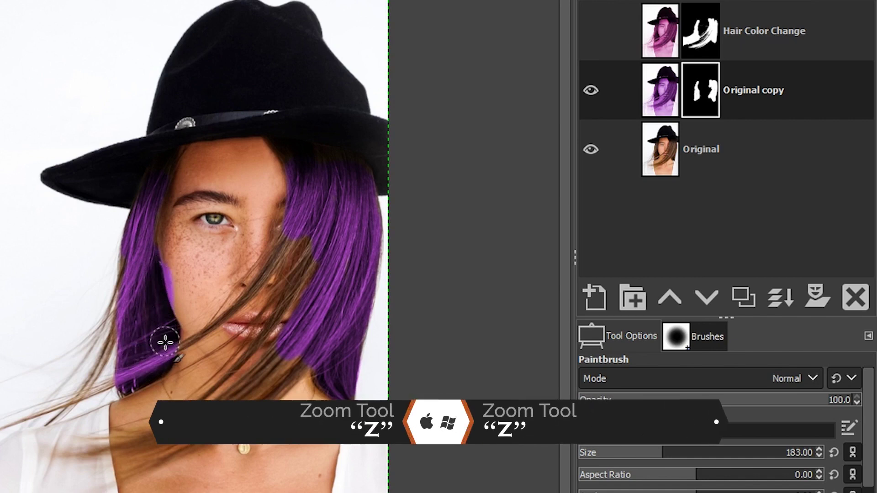
Zoom in on the left cheek and return to the Paintbrush at size 203.
{"action": "key", "text": "z"}
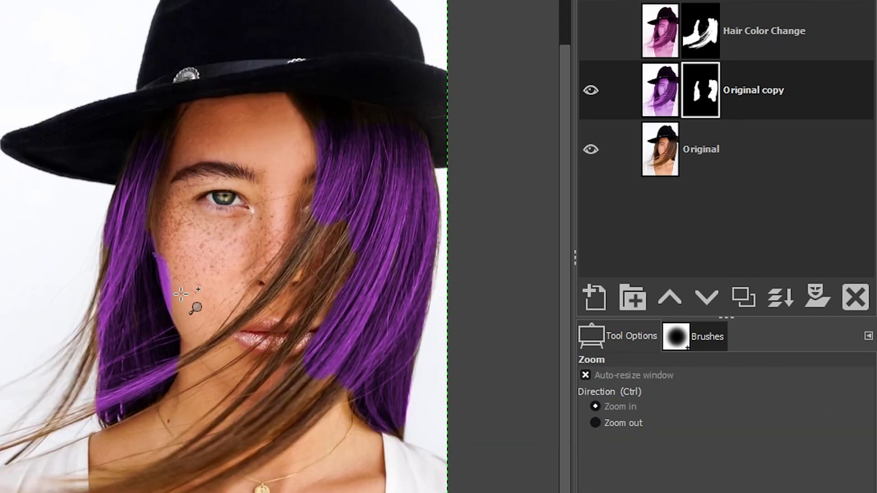
{"action": "left_click", "coordinate": [181, 294]}
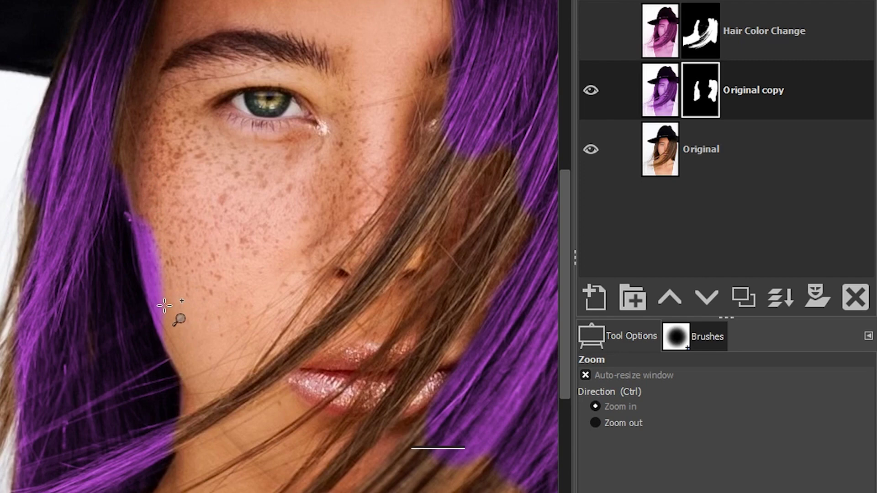
{"action": "key", "text": "p"}
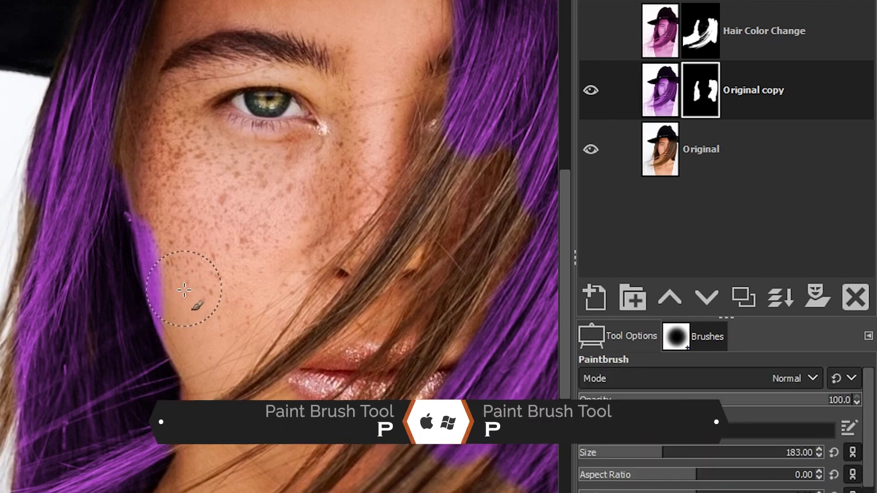
{"action": "key", "text": "bracketleft"}
{"action": "key", "text": "bracketleft"}
{"action": "key", "text": "bracketleft"}
{"action": "key", "text": "bracketleft"}
{"action": "key", "text": "bracketleft"}
{"action": "key", "text": "bracketleft"}
{"action": "key", "text": "bracketleft"}
{"action": "key", "text": "bracketleft"}
{"action": "key", "text": "bracketleft"}
{"action": "key", "text": "bracketleft"}
{"action": "key", "text": "bracketleft"}
{"action": "key", "text": "bracketleft"}
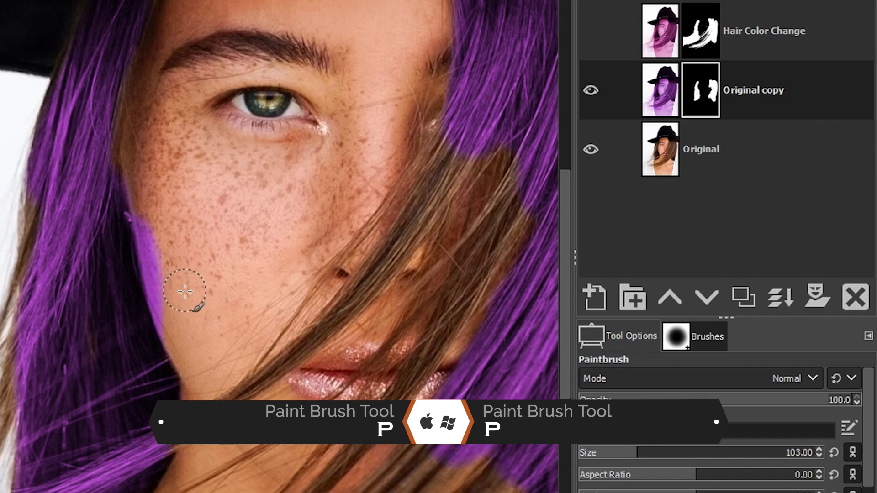
{"action": "key", "text": "bracketright"}
{"action": "key", "text": "bracketright"}
{"action": "key", "text": "bracketright"}
{"action": "key", "text": "bracketright"}
{"action": "key", "text": "bracketright"}
{"action": "key", "text": "bracketright"}
{"action": "key", "text": "bracketright"}
{"action": "key", "text": "bracketright"}
{"action": "key", "text": "bracketright"}
{"action": "key", "text": "bracketright"}
{"action": "key", "text": "bracketright"}
{"action": "key", "text": "bracketright"}
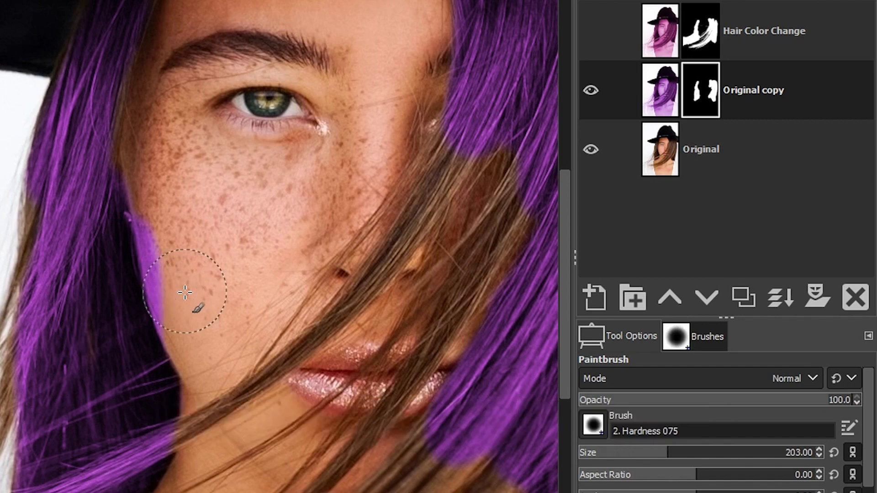
Resize the brush to 86 and paint purple down the left cheek's edge beside the hair.
{"action": "key", "text": "bracketleft"}
{"action": "key", "text": "bracketleft"}
{"action": "key", "text": "bracketleft"}
{"action": "key", "text": "bracketleft"}
{"action": "key", "text": "bracketleft"}
{"action": "key", "text": "bracketleft"}
{"action": "key", "text": "bracketleft"}
{"action": "key", "text": "bracketleft"}
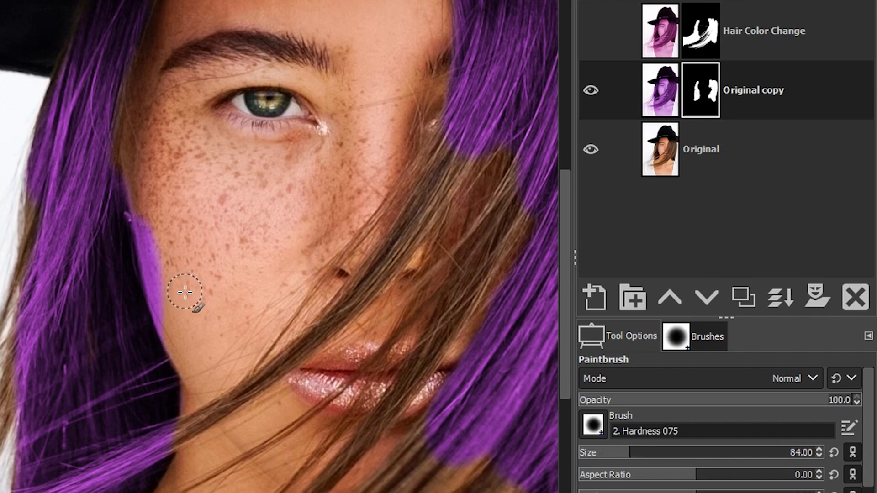
{"action": "left_click_drag", "start_coordinate": [160, 220], "coordinate": [163, 316]}
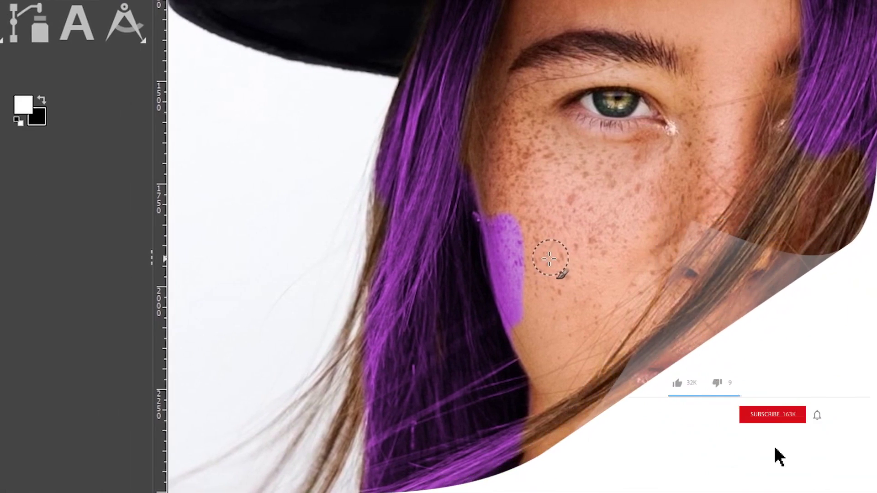
Set the foreground colour to black, resetting to default black and white.
{"action": "left_click", "coordinate": [23, 105]}
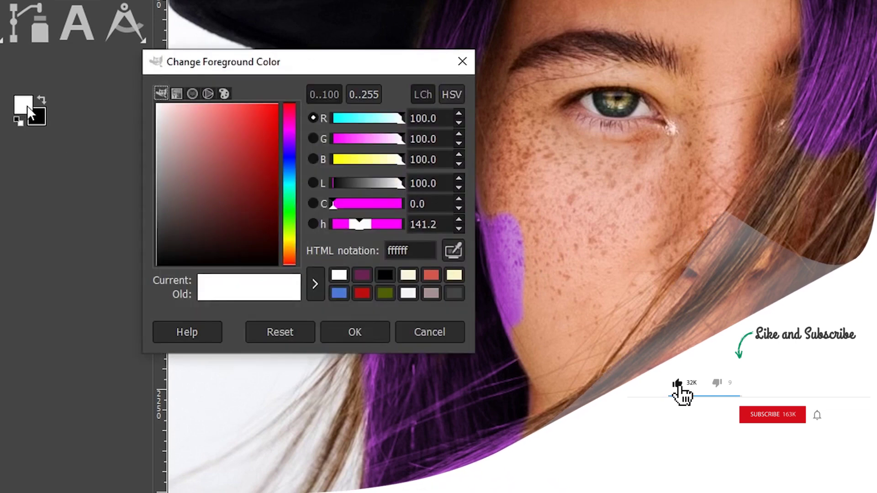
{"action": "left_click_drag", "start_coordinate": [166, 247], "coordinate": [145, 279]}
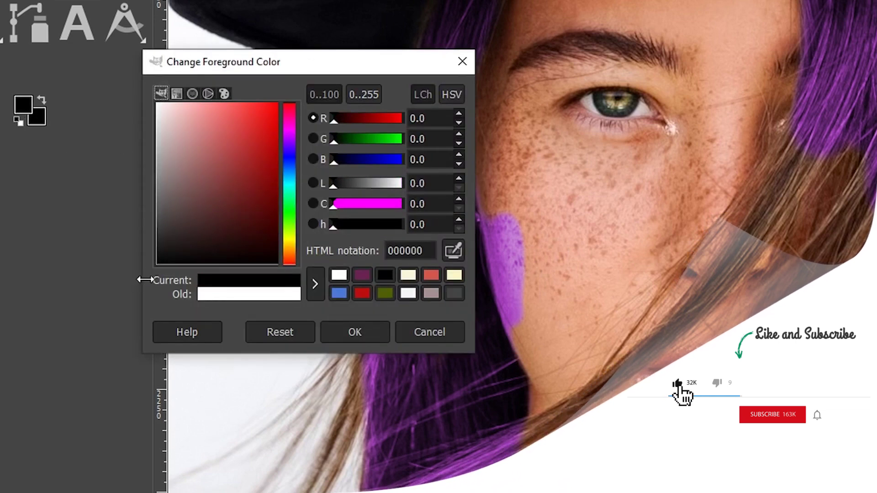
{"action": "left_click", "coordinate": [361, 332]}
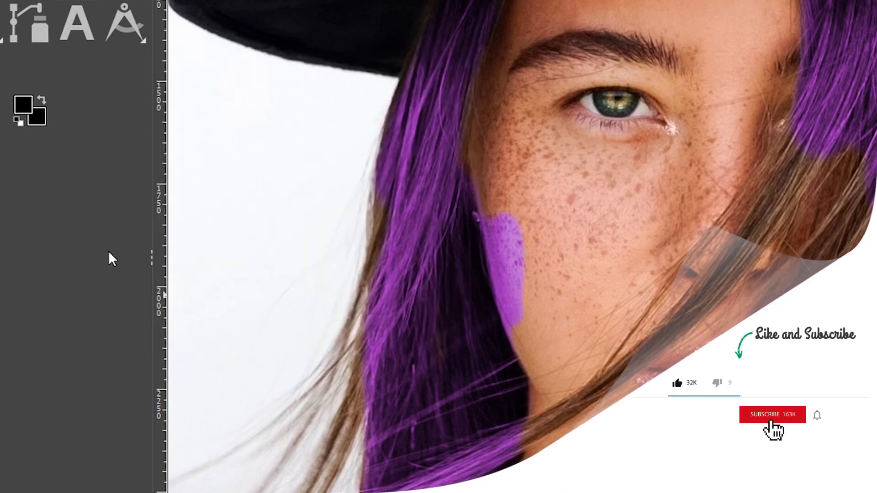
{"action": "left_click", "coordinate": [17, 120]}
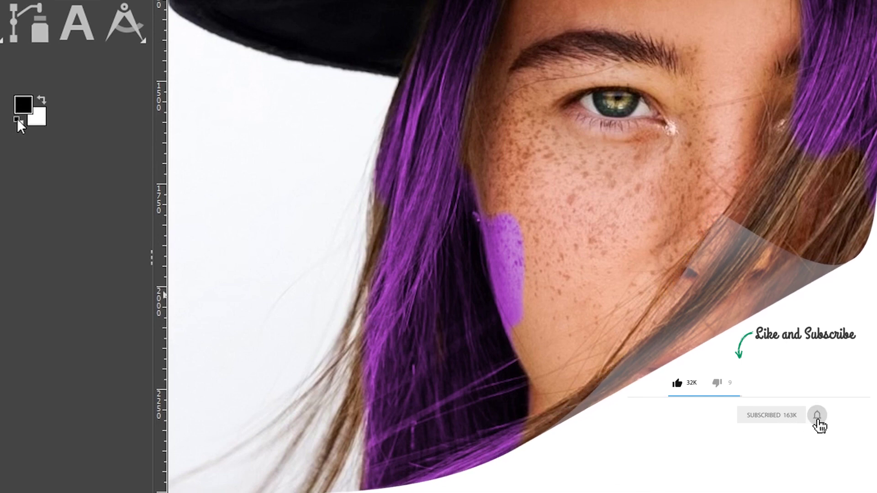
Paint black over the cheek patch and jaw fringe to remove the stray purple.
{"action": "mouse_move", "coordinate": [505, 235]}
{"action": "left_mouse_down"}
{"action": "mouse_move", "coordinate": [493, 215]}
{"action": "mouse_move", "coordinate": [509, 245]}
{"action": "mouse_move", "coordinate": [518, 312]}
{"action": "mouse_move", "coordinate": [515, 219]}
{"action": "mouse_move", "coordinate": [503, 250]}
{"action": "mouse_move", "coordinate": [529, 344]}
{"action": "mouse_move", "coordinate": [519, 264]}
{"action": "left_mouse_up"}
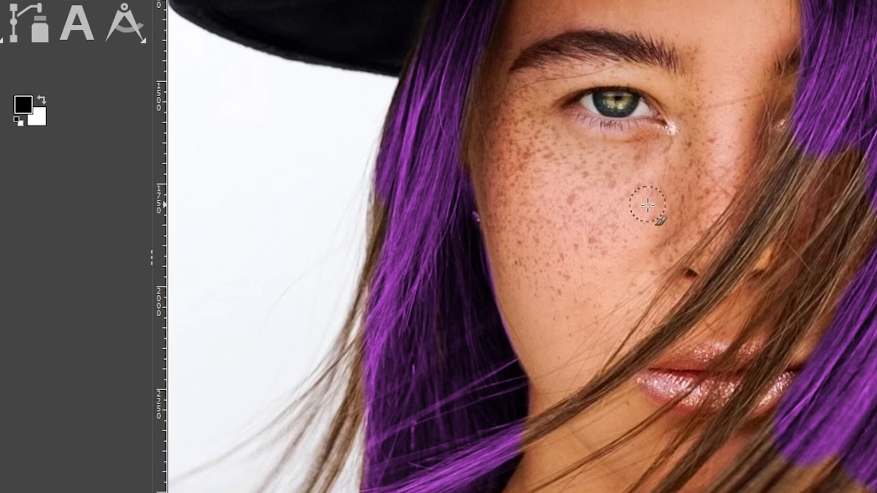
{"action": "mouse_move", "coordinate": [519, 274]}
{"action": "left_mouse_down"}
{"action": "mouse_move", "coordinate": [509, 260]}
{"action": "mouse_move", "coordinate": [506, 283]}
{"action": "mouse_move", "coordinate": [530, 347]}
{"action": "mouse_move", "coordinate": [512, 254]}
{"action": "mouse_move", "coordinate": [509, 298]}
{"action": "mouse_move", "coordinate": [511, 265]}
{"action": "mouse_move", "coordinate": [503, 257]}
{"action": "mouse_move", "coordinate": [511, 260]}
{"action": "mouse_move", "coordinate": [513, 251]}
{"action": "left_mouse_up"}
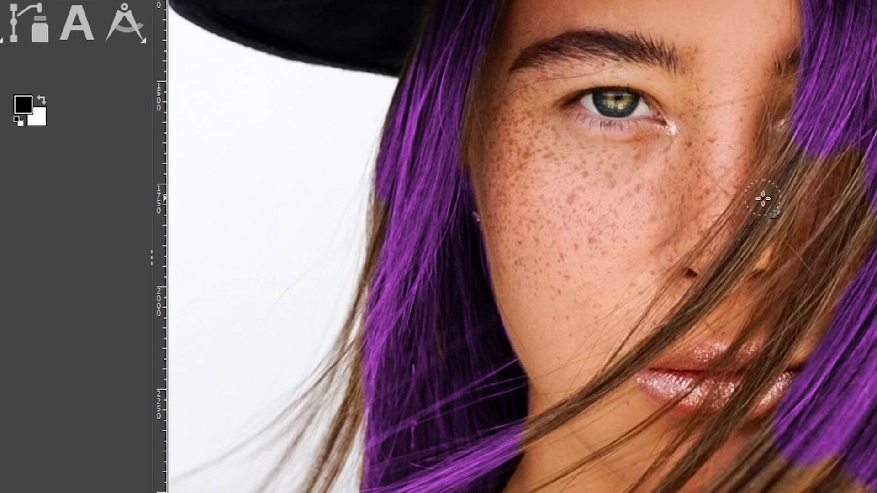
{"action": "key", "text": "x"}
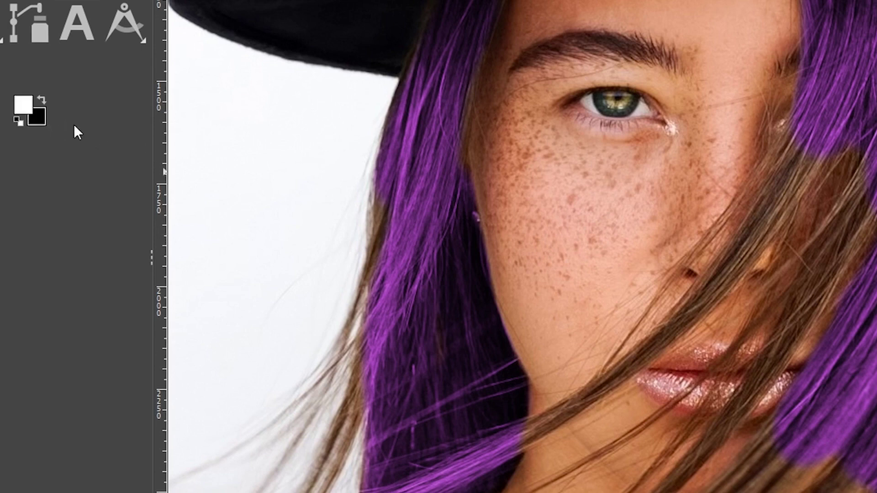
{"action": "left_click", "coordinate": [42, 98]}
Switch to white and paint purple along the diagonal hair strand over the cheek past the lips.
{"action": "key", "text": "x"}
{"action": "key", "text": "x"}
{"action": "mouse_move", "coordinate": [769, 190]}
{"action": "left_mouse_down"}
{"action": "mouse_move", "coordinate": [798, 142]}
{"action": "mouse_move", "coordinate": [761, 218]}
{"action": "mouse_move", "coordinate": [819, 149]}
{"action": "mouse_move", "coordinate": [678, 325]}
{"action": "left_mouse_up"}
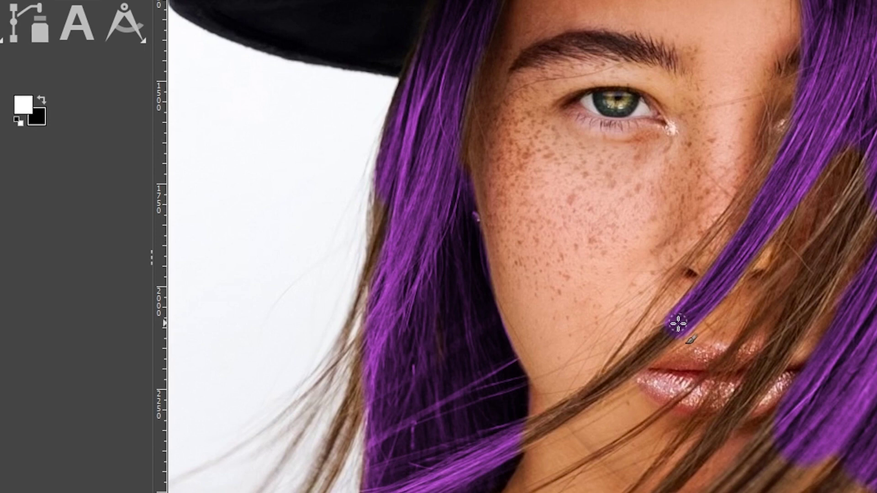
{"action": "mouse_move", "coordinate": [678, 325]}
{"action": "left_mouse_down"}
{"action": "mouse_move", "coordinate": [638, 363]}
{"action": "mouse_move", "coordinate": [625, 368]}
{"action": "mouse_move", "coordinate": [673, 326]}
{"action": "mouse_move", "coordinate": [576, 399]}
{"action": "mouse_move", "coordinate": [511, 433]}
{"action": "mouse_move", "coordinate": [540, 428]}
{"action": "mouse_move", "coordinate": [694, 316]}
{"action": "left_mouse_up"}
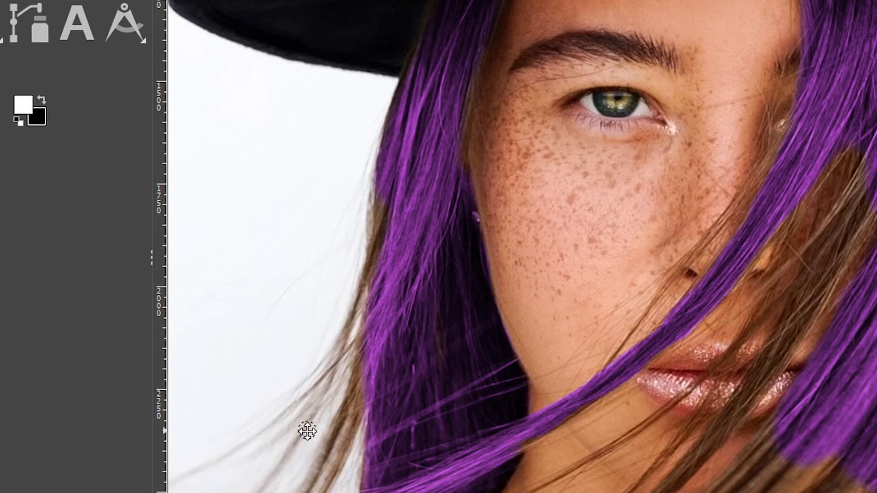
{"action": "left_click_drag", "start_coordinate": [307, 431], "coordinate": [494, 254]}
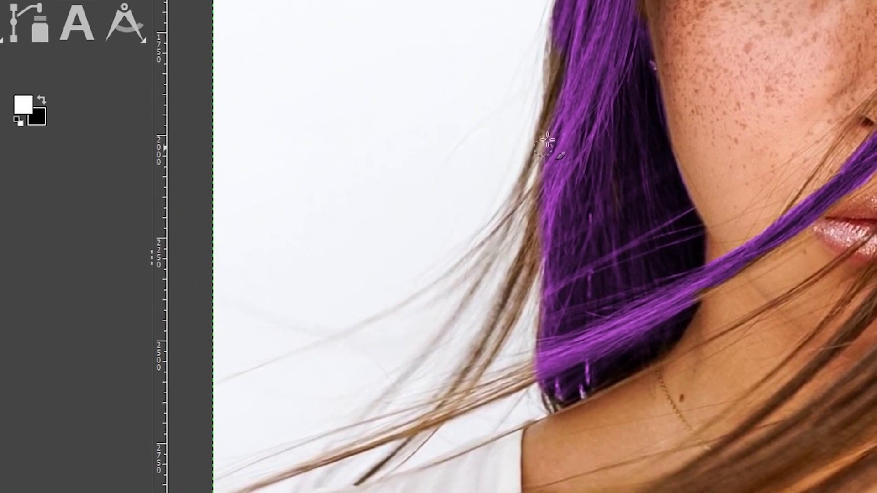
Paint purple down the hair beside the left jaw, undoing the stroke that overshot the loose strand.
{"action": "mouse_move", "coordinate": [585, 91]}
{"action": "left_mouse_down"}
{"action": "mouse_move", "coordinate": [559, 74]}
{"action": "mouse_move", "coordinate": [560, 53]}
{"action": "mouse_move", "coordinate": [526, 279]}
{"action": "left_mouse_up"}
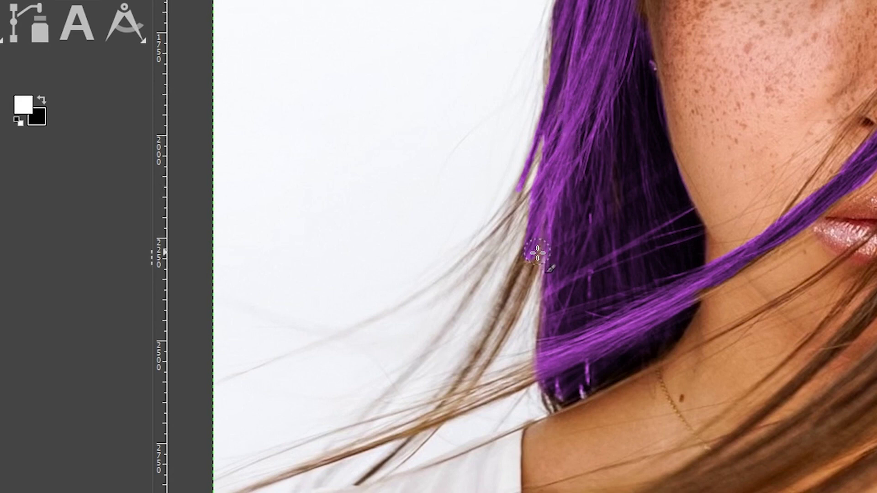
{"action": "mouse_move", "coordinate": [536, 257]}
{"action": "left_mouse_down"}
{"action": "mouse_move", "coordinate": [494, 356]}
{"action": "mouse_move", "coordinate": [446, 407]}
{"action": "left_mouse_up"}
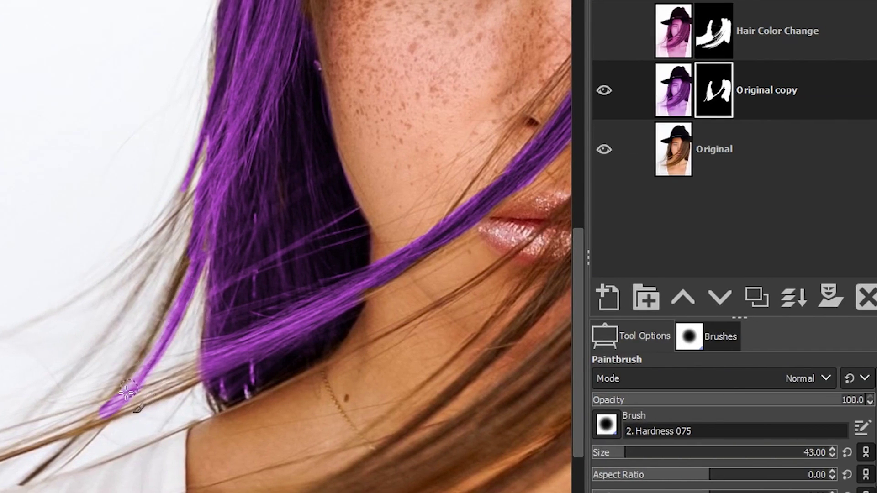
{"action": "key", "text": "ctrl+z"}
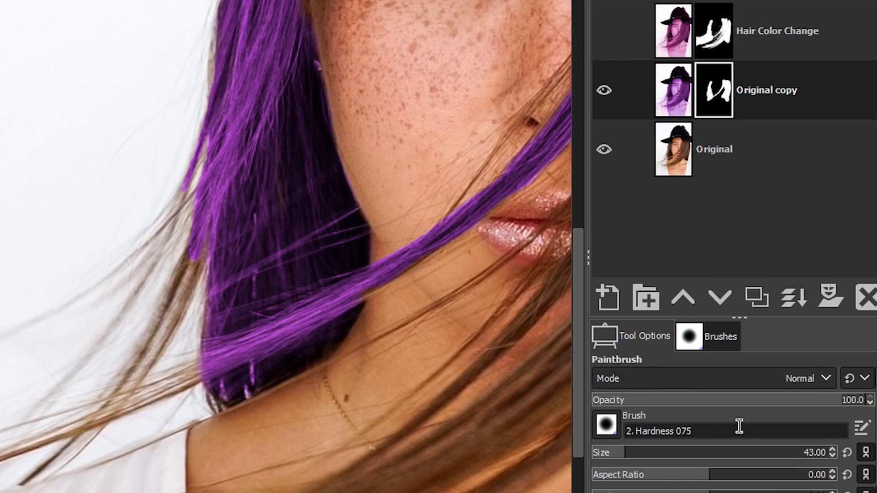
At 52 brush opacity, paint two loose lower-left hair strands purple on the mask.
{"action": "left_click", "coordinate": [733, 399]}
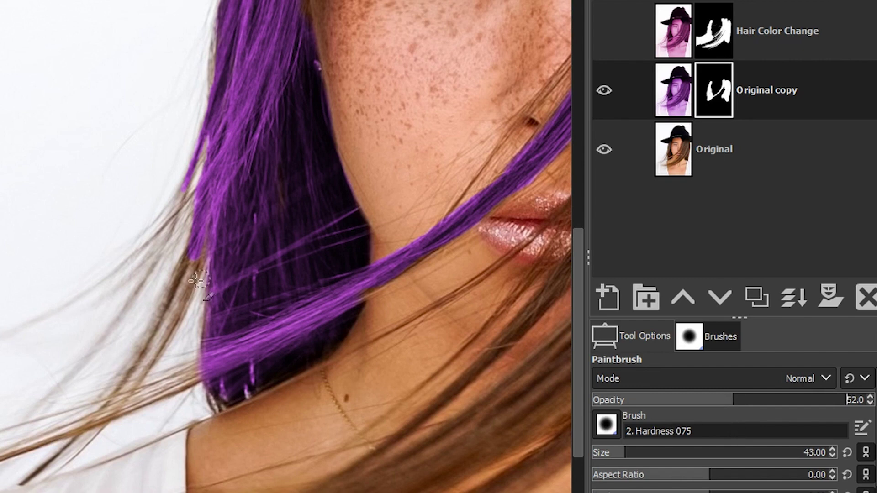
{"action": "left_click_drag", "start_coordinate": [191, 258], "coordinate": [144, 351]}
{"action": "mouse_move", "coordinate": [197, 272]}
{"action": "left_mouse_down"}
{"action": "mouse_move", "coordinate": [160, 362]}
{"action": "mouse_move", "coordinate": [137, 388]}
{"action": "left_mouse_up"}
At 35.4 opacity, extend faint purple along the lower-left strands to the image edge.
{"action": "left_click", "coordinate": [688, 407]}
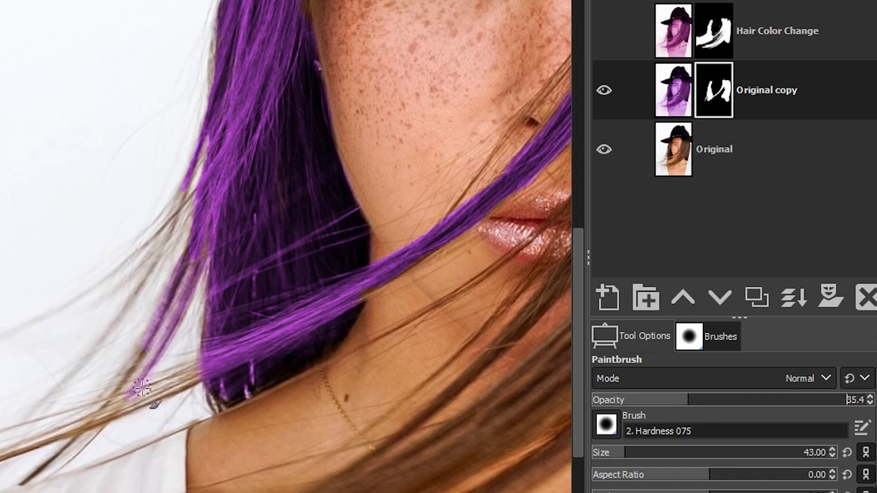
{"action": "left_click_drag", "start_coordinate": [173, 386], "coordinate": [117, 410]}
{"action": "mouse_move", "coordinate": [160, 391]}
{"action": "left_mouse_down"}
{"action": "mouse_move", "coordinate": [154, 337]}
{"action": "mouse_move", "coordinate": [192, 374]}
{"action": "mouse_move", "coordinate": [163, 376]}
{"action": "mouse_move", "coordinate": [194, 385]}
{"action": "mouse_move", "coordinate": [182, 385]}
{"action": "mouse_move", "coordinate": [154, 347]}
{"action": "mouse_move", "coordinate": [38, 475]}
{"action": "mouse_move", "coordinate": [120, 407]}
{"action": "mouse_move", "coordinate": [57, 445]}
{"action": "mouse_move", "coordinate": [0, 456]}
{"action": "left_mouse_up"}
{"action": "left_click_drag", "start_coordinate": [126, 412], "coordinate": [33, 450]}
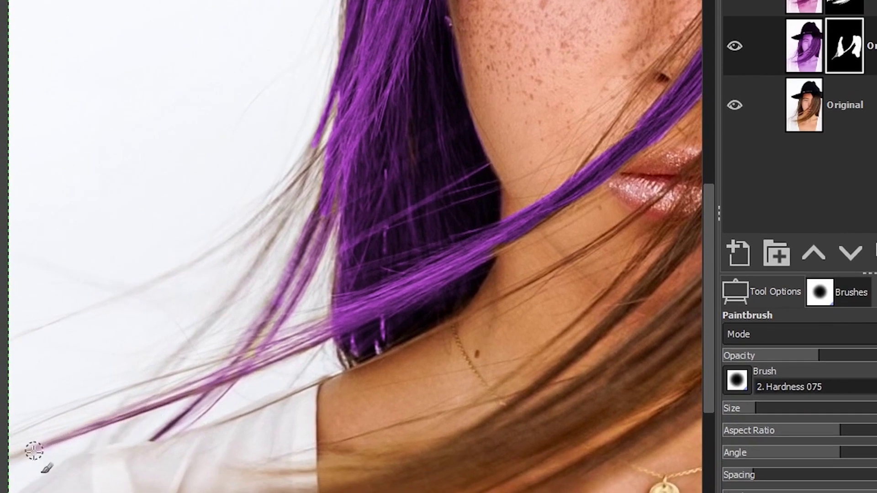
{"action": "key", "text": "bracketleft"}
{"action": "key", "text": "bracketleft"}
{"action": "key", "text": "bracketleft"}
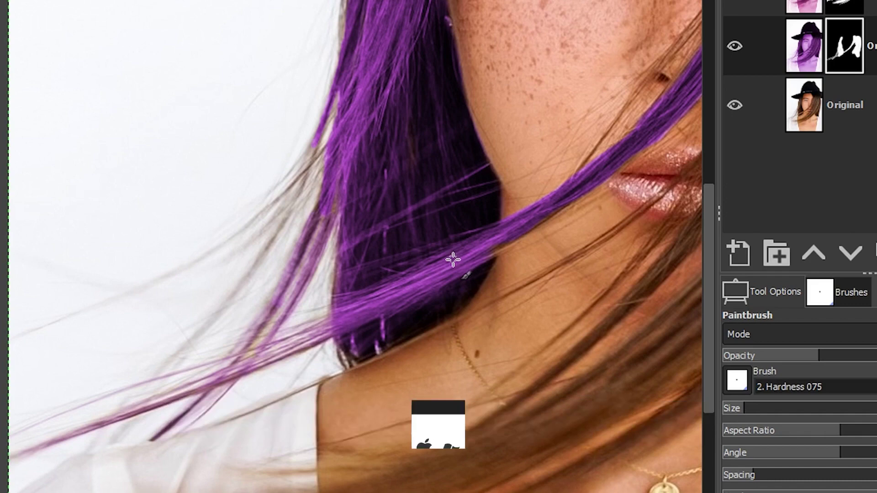
{"action": "key", "text": "ctrl+shift+j"}
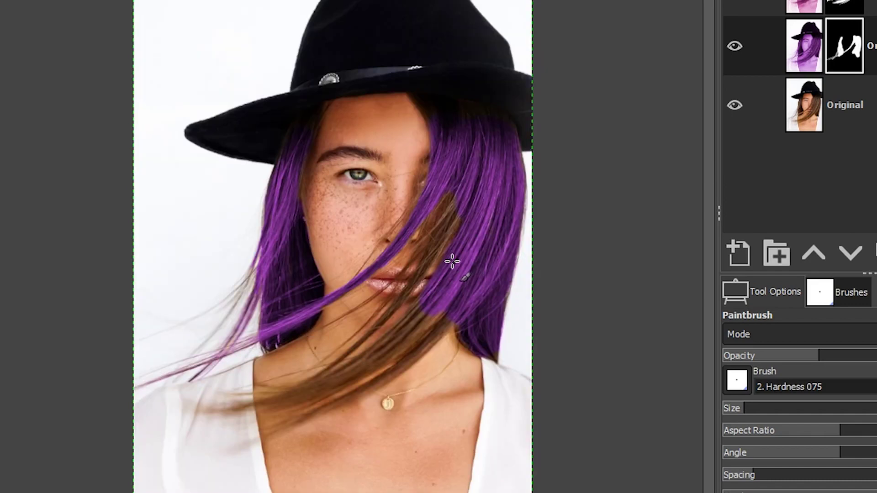
With a larger brush at 90.7 opacity, paint the strands across the face purple.
{"action": "key", "text": "bracketright"}
{"action": "key", "text": "bracketright"}
{"action": "key", "text": "bracketright"}
{"action": "key", "text": "bracketright"}
{"action": "key", "text": "bracketright"}
{"action": "key", "text": "bracketright"}
{"action": "key", "text": "bracketright"}
{"action": "key", "text": "bracketright"}
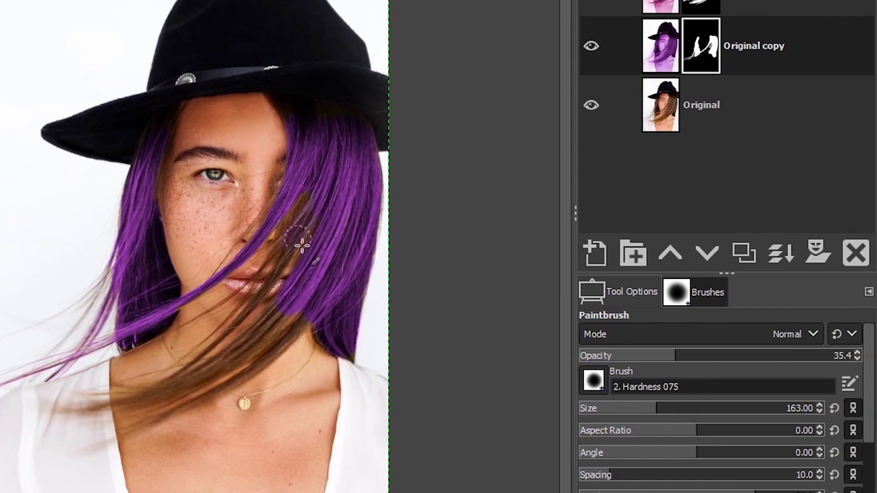
{"action": "left_click_drag", "start_coordinate": [731, 357], "coordinate": [835, 358]}
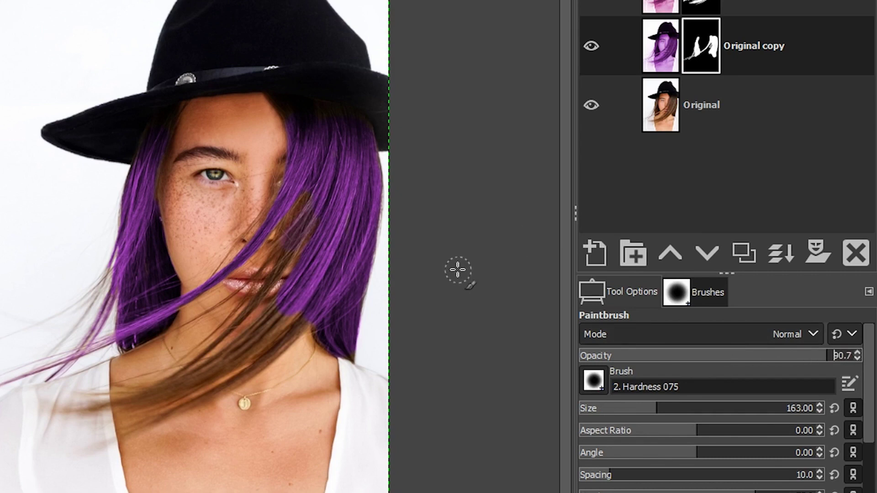
{"action": "mouse_move", "coordinate": [325, 200]}
{"action": "left_mouse_down"}
{"action": "mouse_move", "coordinate": [289, 231]}
{"action": "mouse_move", "coordinate": [315, 210]}
{"action": "mouse_move", "coordinate": [289, 246]}
{"action": "mouse_move", "coordinate": [292, 273]}
{"action": "mouse_move", "coordinate": [156, 396]}
{"action": "mouse_move", "coordinate": [125, 403]}
{"action": "left_mouse_up"}
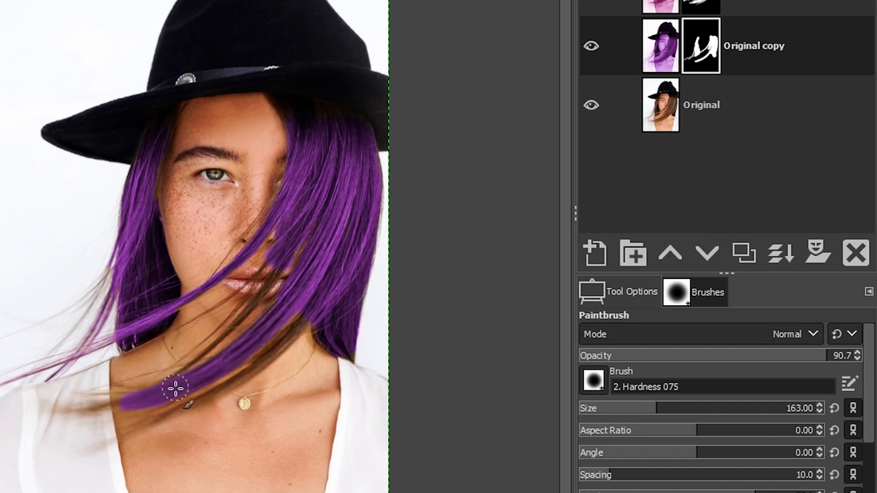
Touch up the collarbone strand at 77.2 opacity, then extend it left at 48.6 with size 103.
{"action": "mouse_move", "coordinate": [180, 385]}
{"action": "left_mouse_down"}
{"action": "mouse_move", "coordinate": [113, 404]}
{"action": "mouse_move", "coordinate": [179, 392]}
{"action": "left_mouse_up"}
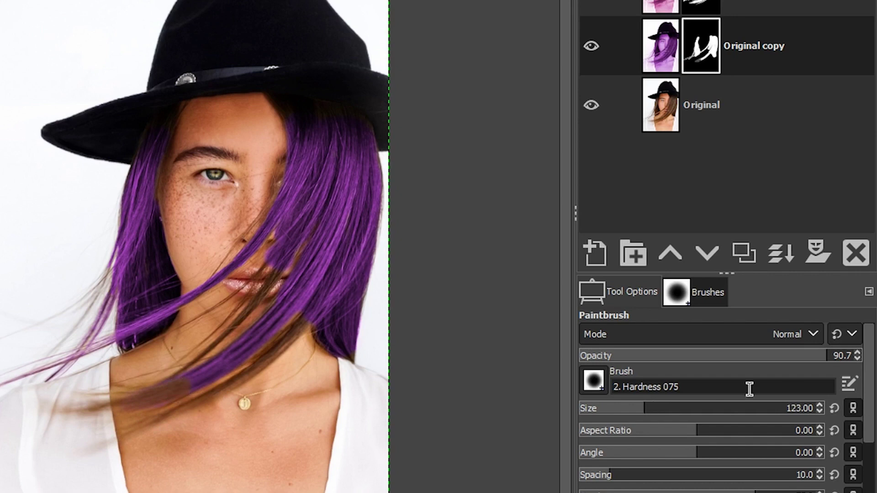
{"action": "left_click", "coordinate": [790, 360]}
{"action": "mouse_move", "coordinate": [186, 378]}
{"action": "left_mouse_down"}
{"action": "mouse_move", "coordinate": [136, 400]}
{"action": "mouse_move", "coordinate": [195, 374]}
{"action": "mouse_move", "coordinate": [144, 398]}
{"action": "mouse_move", "coordinate": [83, 407]}
{"action": "mouse_move", "coordinate": [136, 408]}
{"action": "mouse_move", "coordinate": [144, 405]}
{"action": "mouse_move", "coordinate": [114, 406]}
{"action": "mouse_move", "coordinate": [172, 394]}
{"action": "mouse_move", "coordinate": [146, 384]}
{"action": "mouse_move", "coordinate": [113, 392]}
{"action": "mouse_move", "coordinate": [145, 380]}
{"action": "mouse_move", "coordinate": [133, 383]}
{"action": "mouse_move", "coordinate": [121, 409]}
{"action": "mouse_move", "coordinate": [67, 419]}
{"action": "mouse_move", "coordinate": [230, 405]}
{"action": "left_mouse_up"}
{"action": "left_click", "coordinate": [712, 361]}
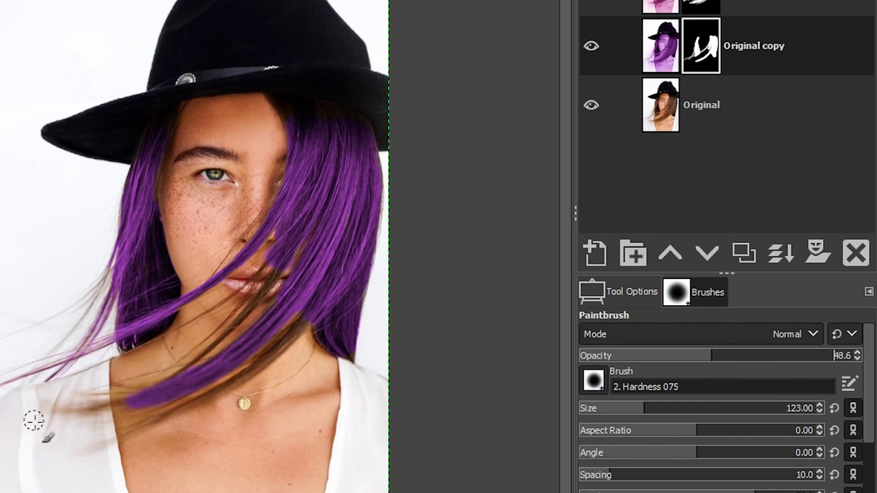
{"action": "key", "text": "bracketleft"}
{"action": "key", "text": "bracketleft"}
{"action": "mouse_move", "coordinate": [121, 404]}
{"action": "left_mouse_down"}
{"action": "mouse_move", "coordinate": [91, 411]}
{"action": "mouse_move", "coordinate": [78, 429]}
{"action": "mouse_move", "coordinate": [101, 413]}
{"action": "mouse_move", "coordinate": [92, 398]}
{"action": "mouse_move", "coordinate": [70, 398]}
{"action": "mouse_move", "coordinate": [126, 399]}
{"action": "mouse_move", "coordinate": [107, 419]}
{"action": "mouse_move", "coordinate": [71, 423]}
{"action": "mouse_move", "coordinate": [91, 420]}
{"action": "mouse_move", "coordinate": [113, 440]}
{"action": "mouse_move", "coordinate": [208, 391]}
{"action": "left_mouse_up"}
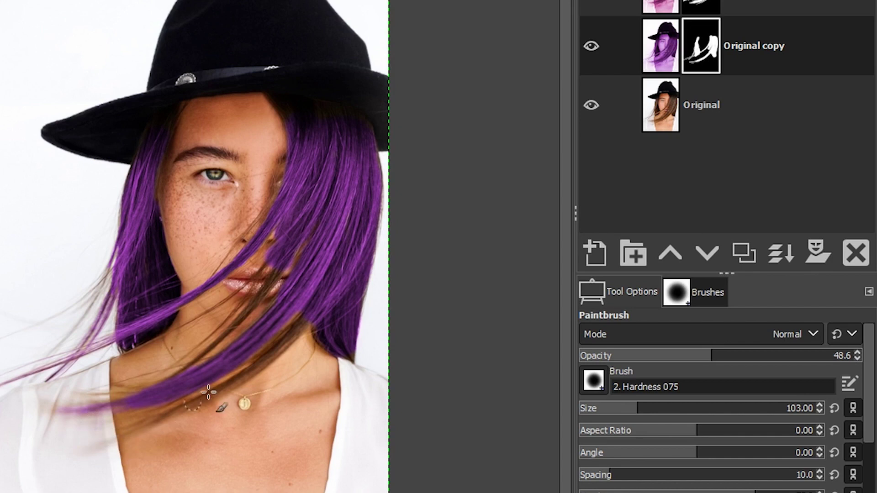
At 100 opacity and brush size 123, tint the strand by the neck purple.
{"action": "left_click_drag", "start_coordinate": [719, 360], "coordinate": [852, 357]}
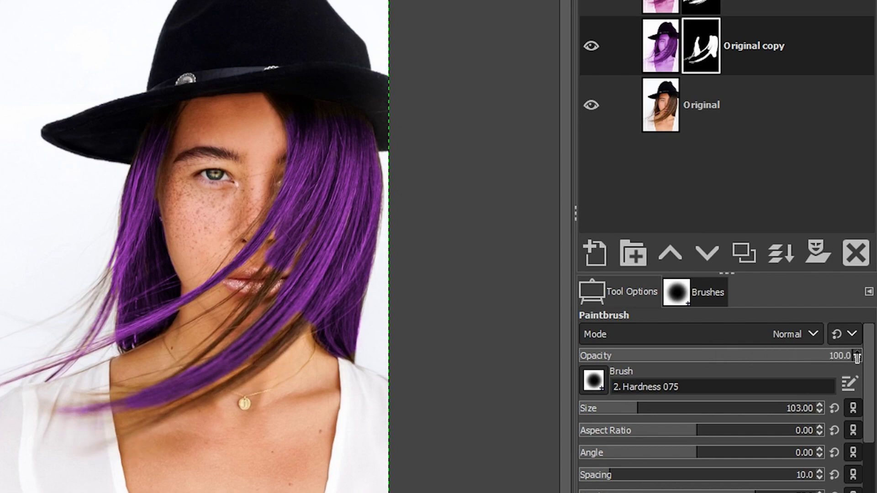
{"action": "key", "text": "shift+bracketright"}
{"action": "key", "text": "shift+bracketright"}
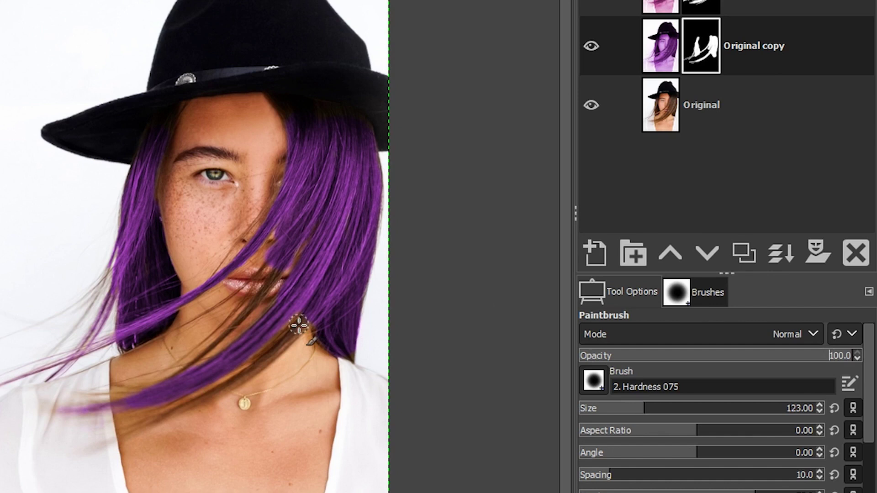
{"action": "mouse_move", "coordinate": [300, 325]}
{"action": "left_mouse_down"}
{"action": "mouse_move", "coordinate": [236, 382]}
{"action": "mouse_move", "coordinate": [137, 425]}
{"action": "left_mouse_up"}
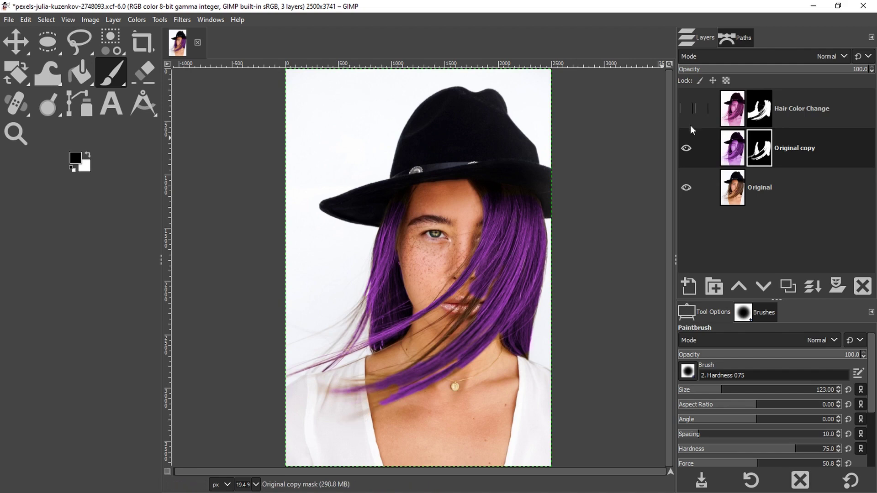
Swap visibility between Original copy and Hair Color Change to compare, then list blend modes.
{"action": "left_click", "coordinate": [686, 149]}
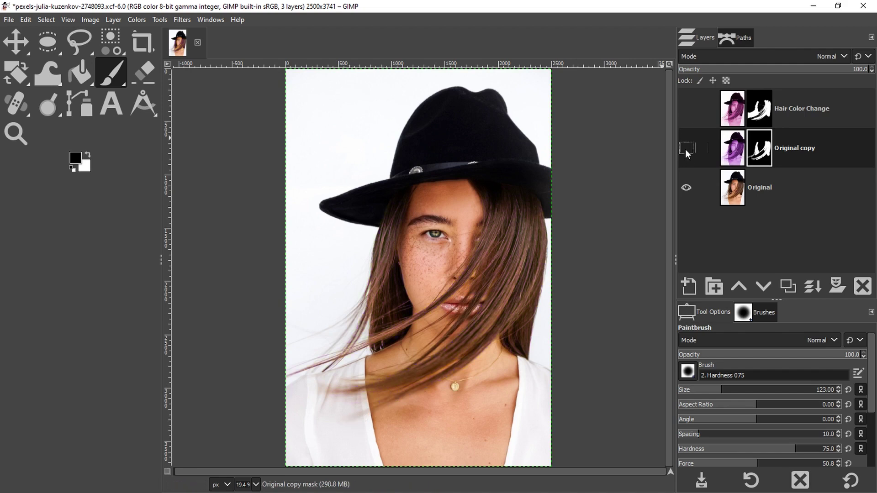
{"action": "left_click", "coordinate": [682, 109]}
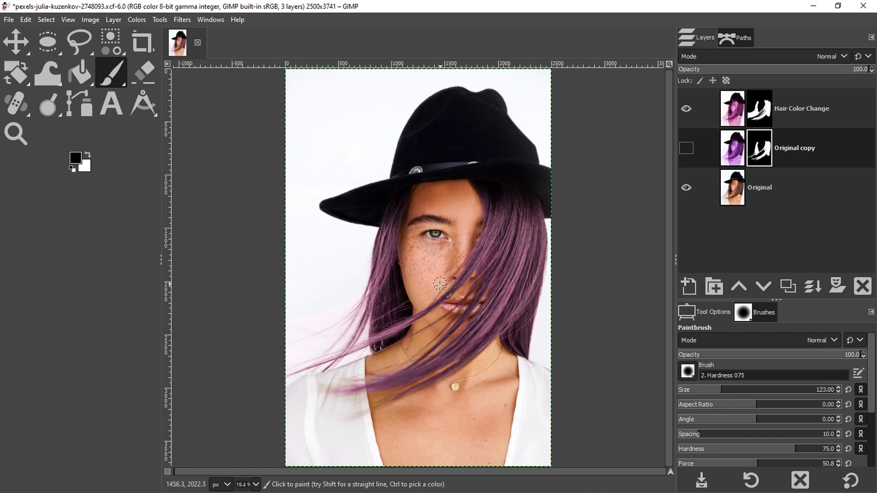
{"action": "left_click", "coordinate": [685, 109]}
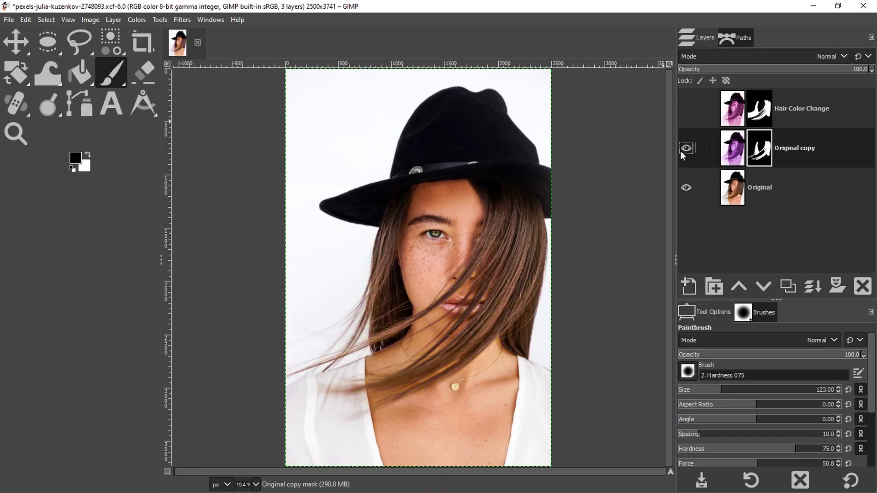
{"action": "left_click", "coordinate": [686, 148]}
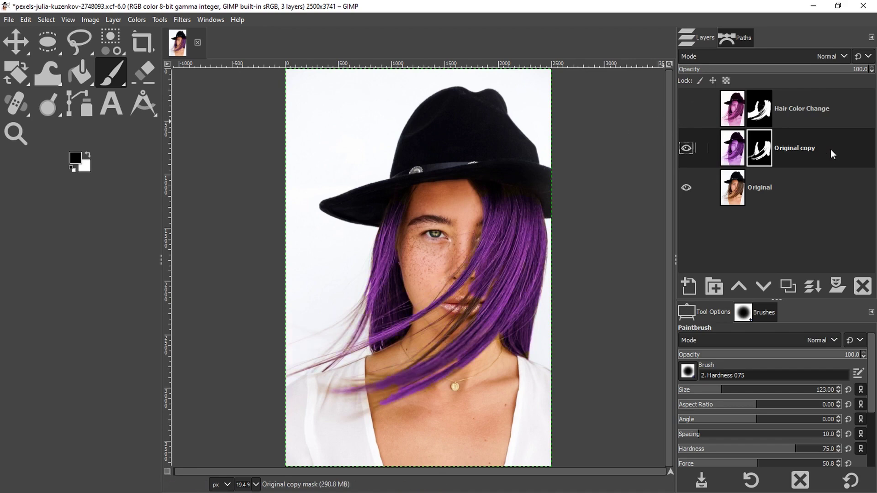
{"action": "left_click", "coordinate": [834, 54]}
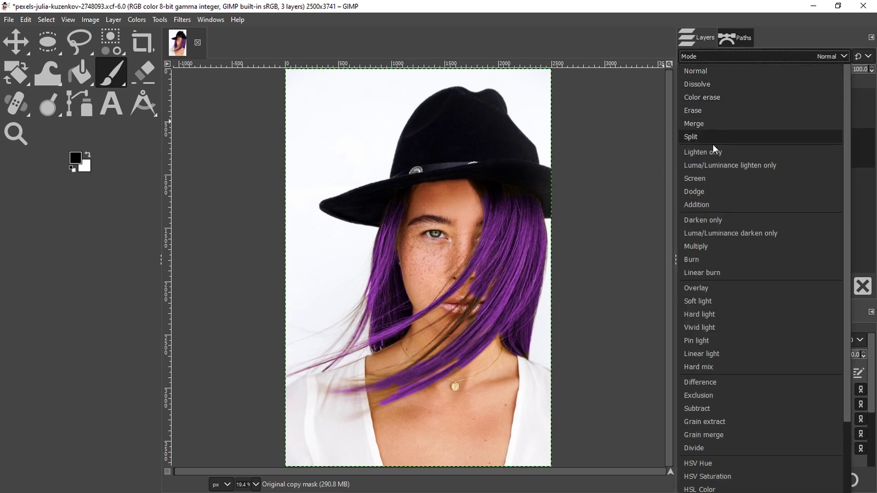